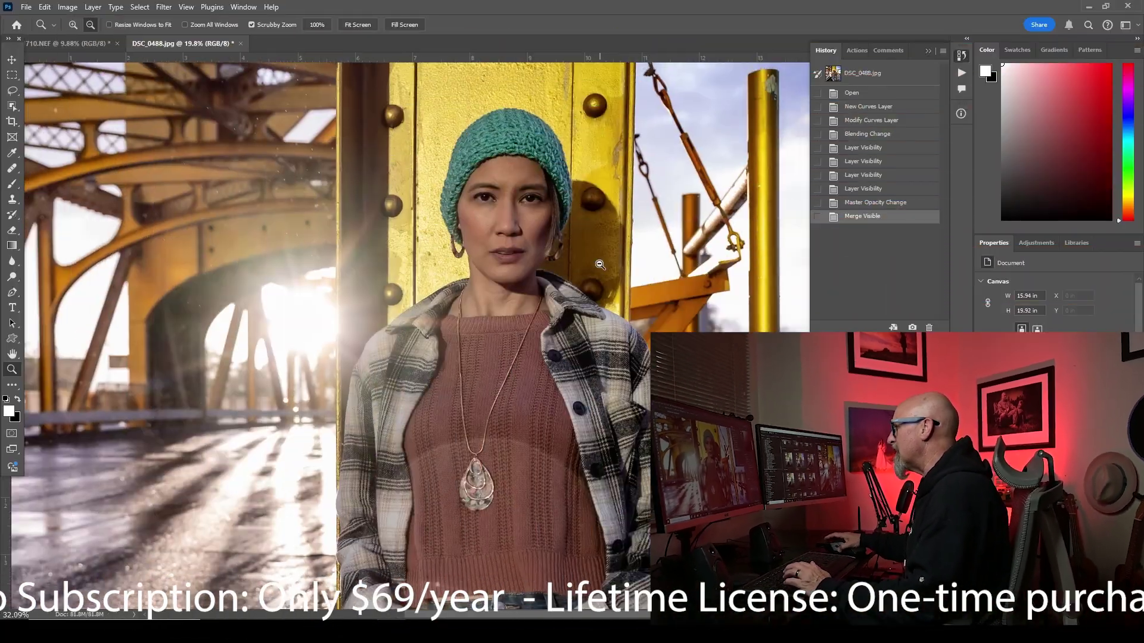
Open the DSC_0488.jpg portrait in the Skylum Software filter plug-in.
left_click_drag(509, 221, 537, 220)
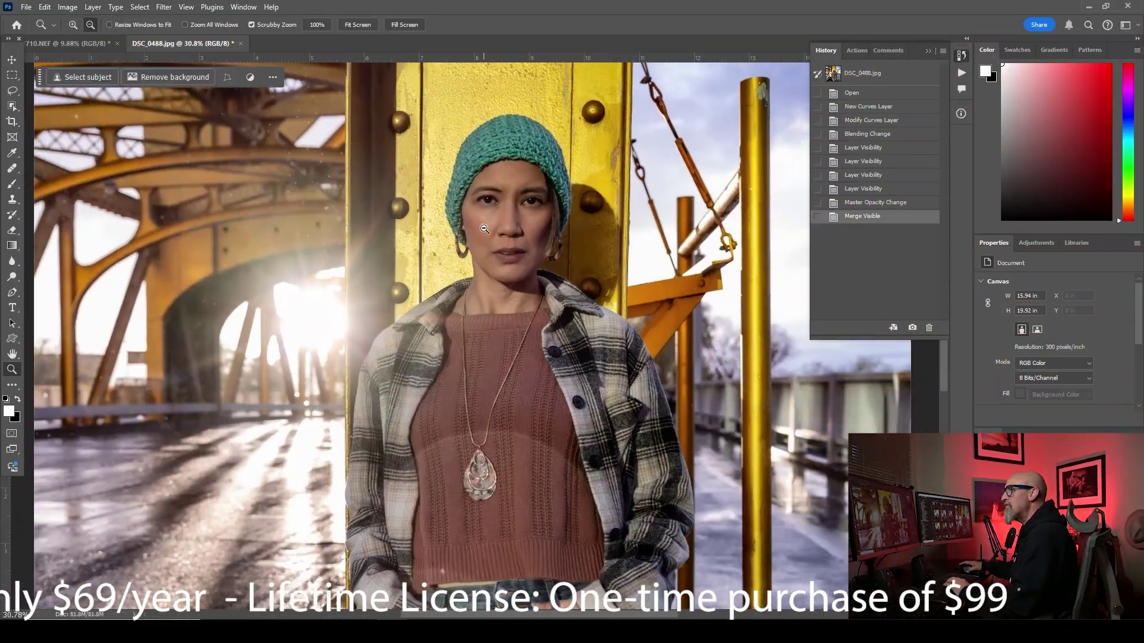
left_click_drag(481, 244, 536, 253)
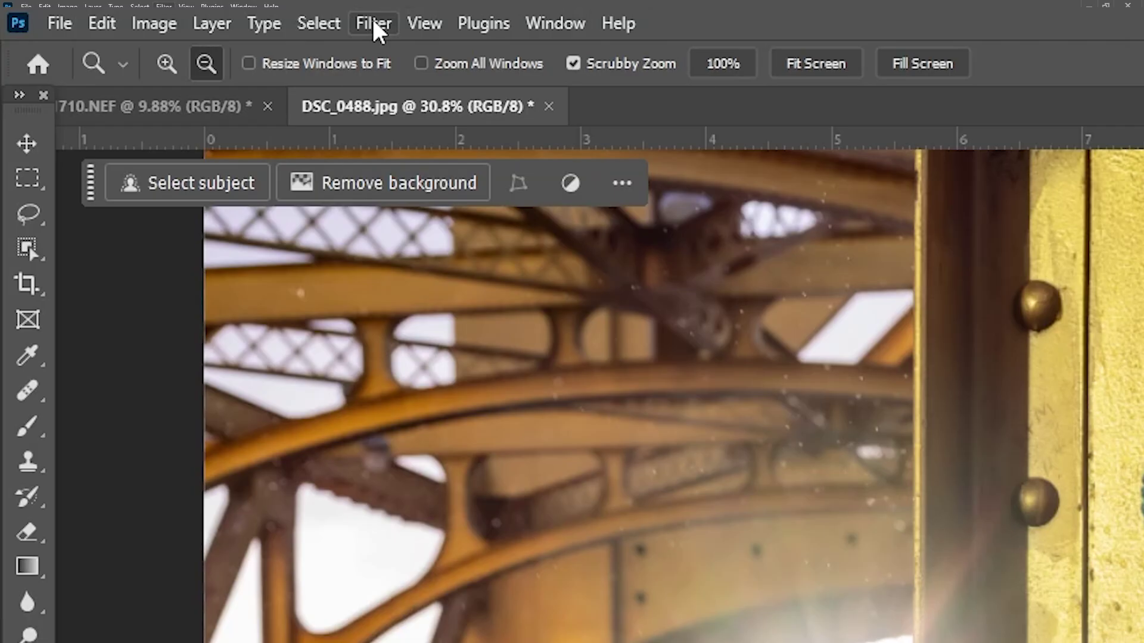
left_click(164, 8)
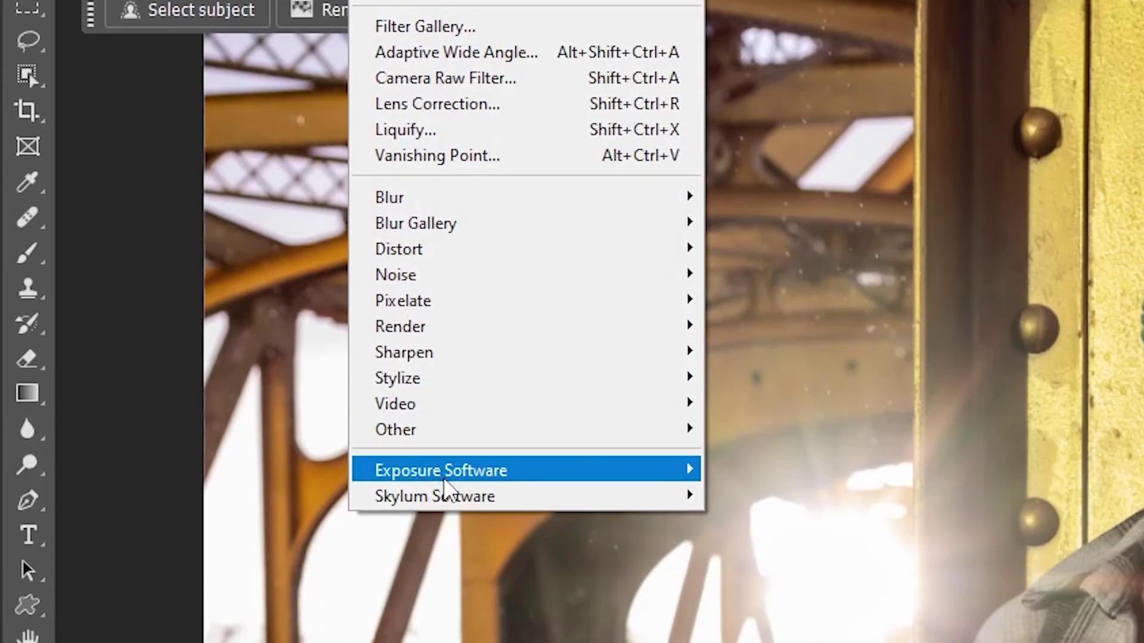
mouse_move(447, 501)
left_click(746, 549)
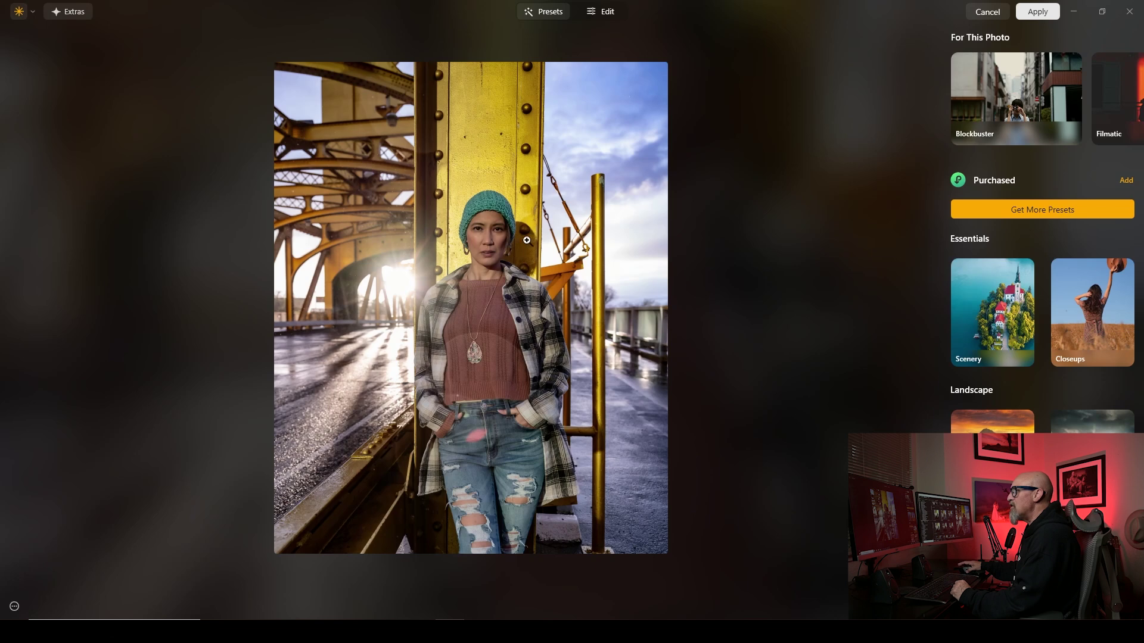
Preview the Film Noir, Beyond the Wall, Teal & Orange, Shanghai, Cyberpunk and Speedway presets from the Blockbuster collection on the portrait.
left_click(993, 90)
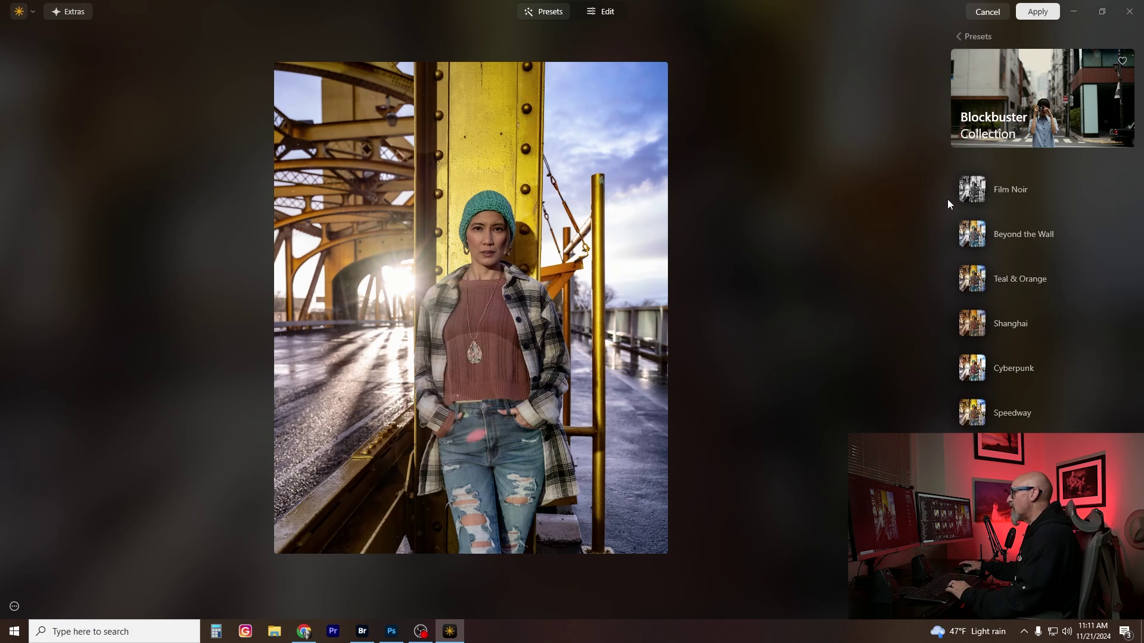
left_click(1013, 185)
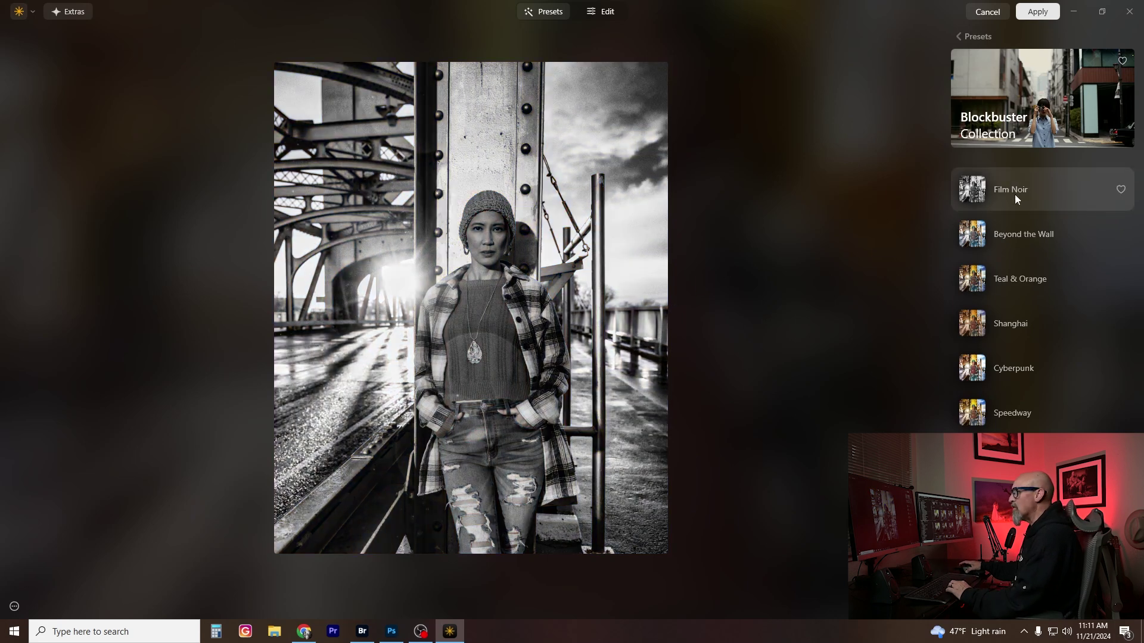
left_click(1012, 236)
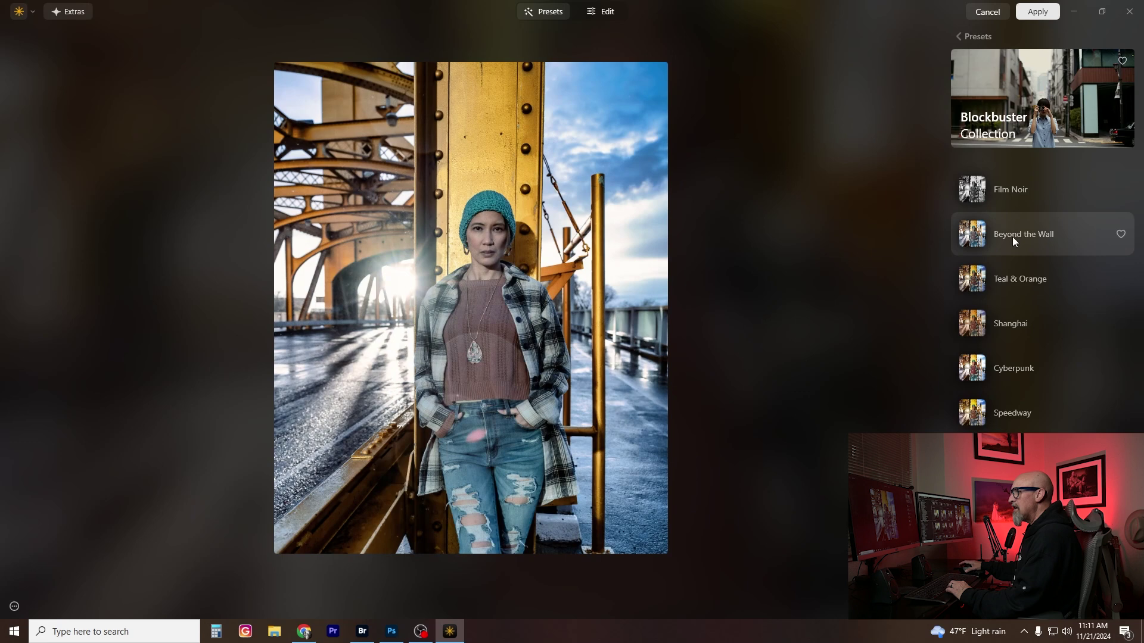
left_click(1004, 280)
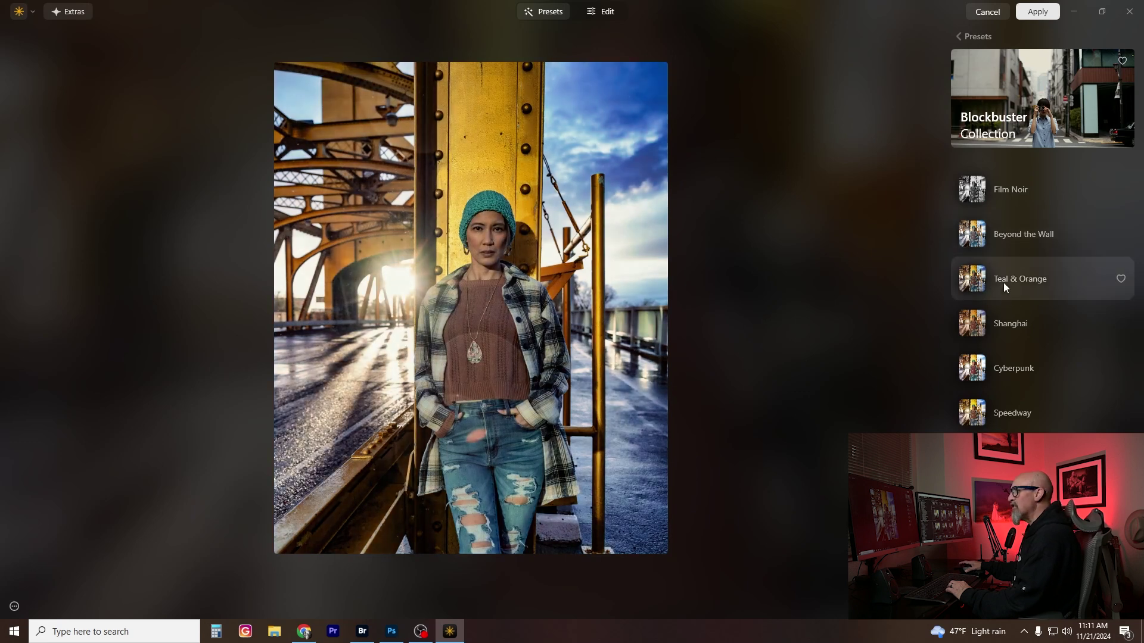
left_click(1003, 320)
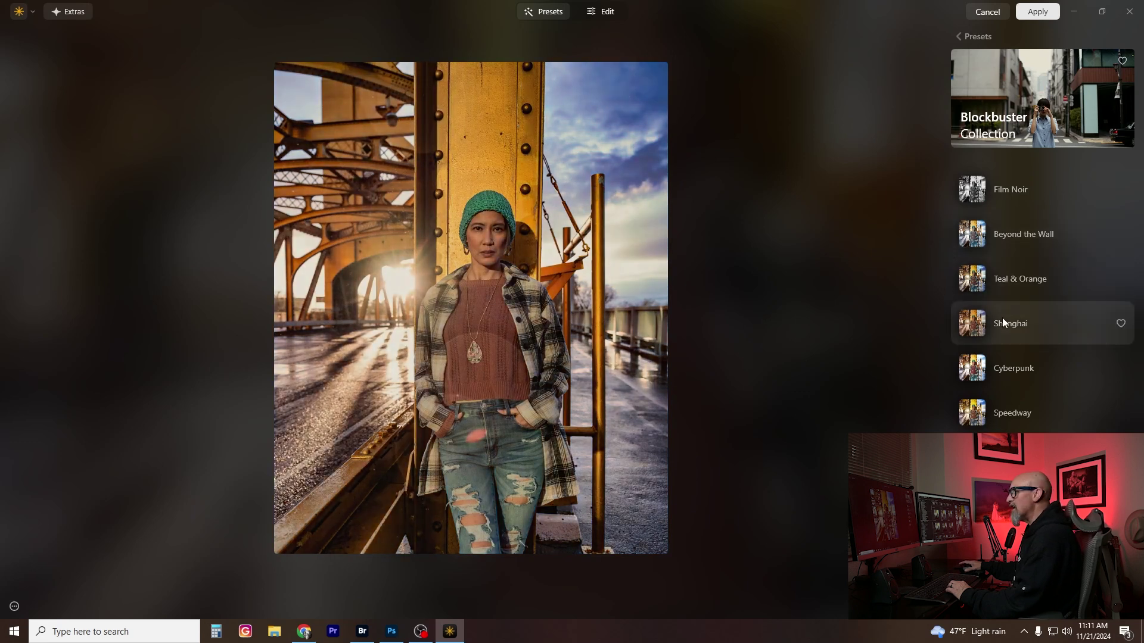
left_click(1002, 369)
left_click(996, 411)
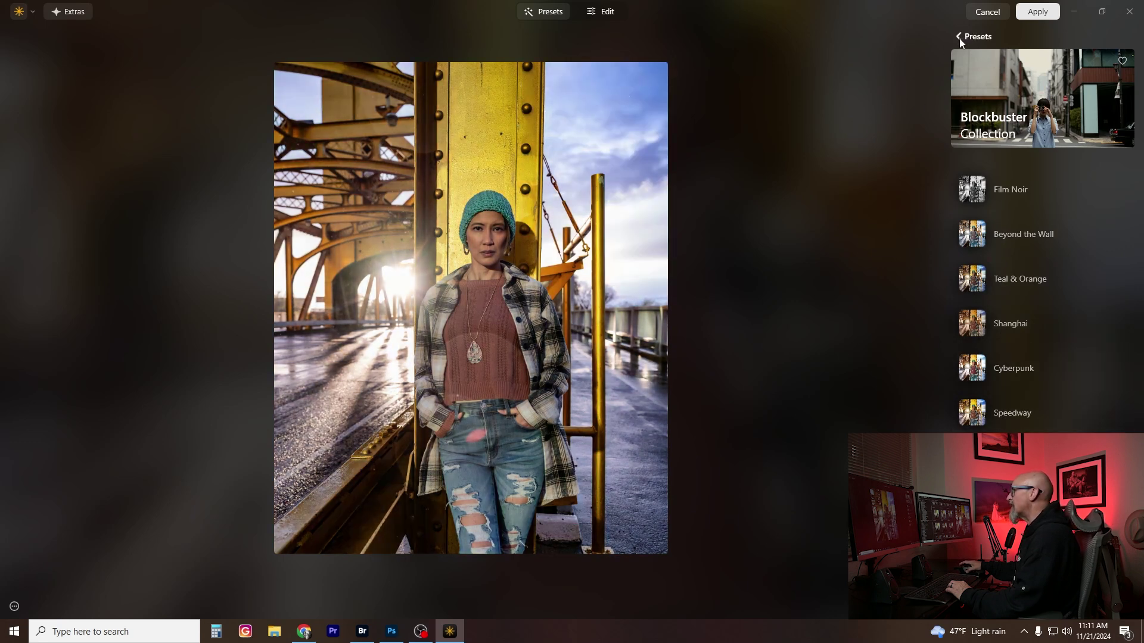
left_click(959, 37)
Preview the Matte Noir, Quirky Moe, Nostalgic Haze, Cold Fire and Comfort Mood presets from the Filmatic collection on the portrait.
left_click(1130, 98)
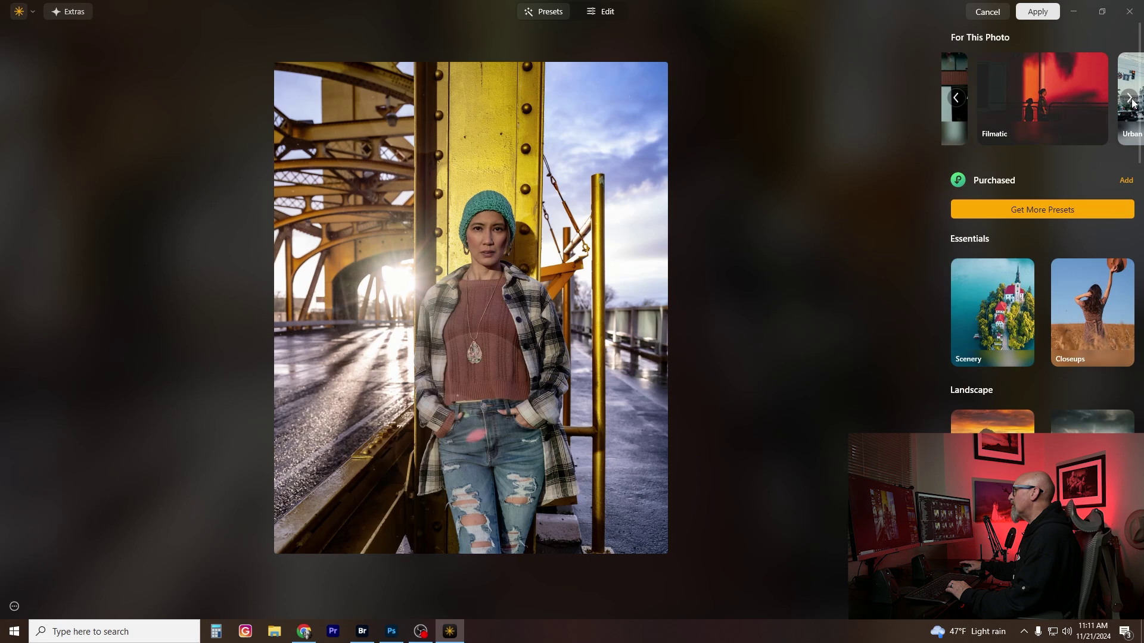
left_click(1022, 91)
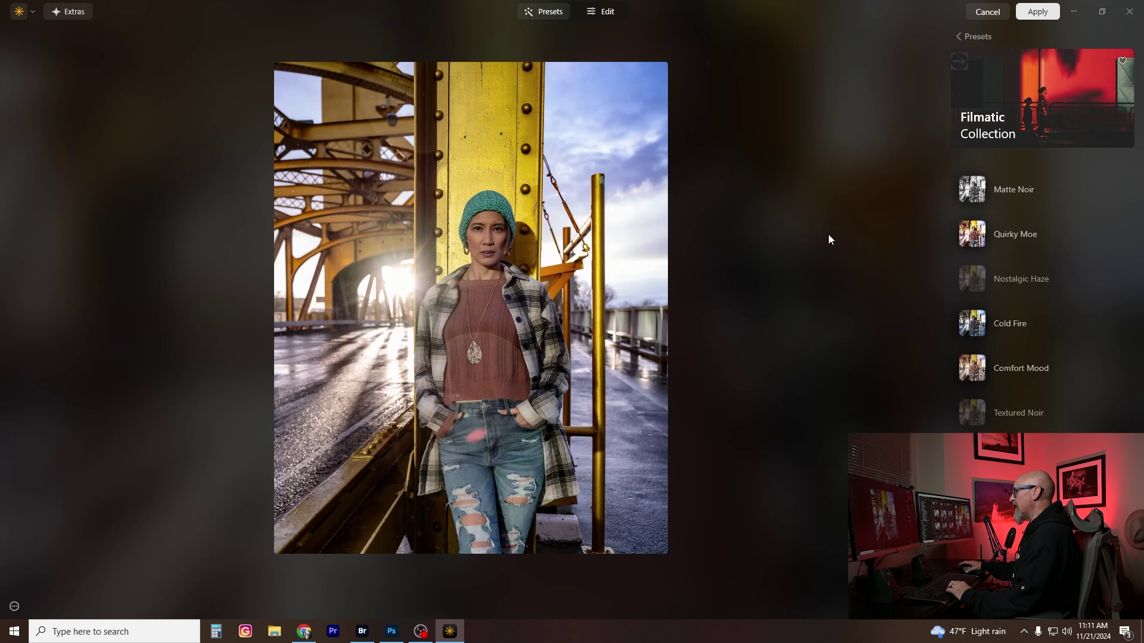
left_click(1010, 191)
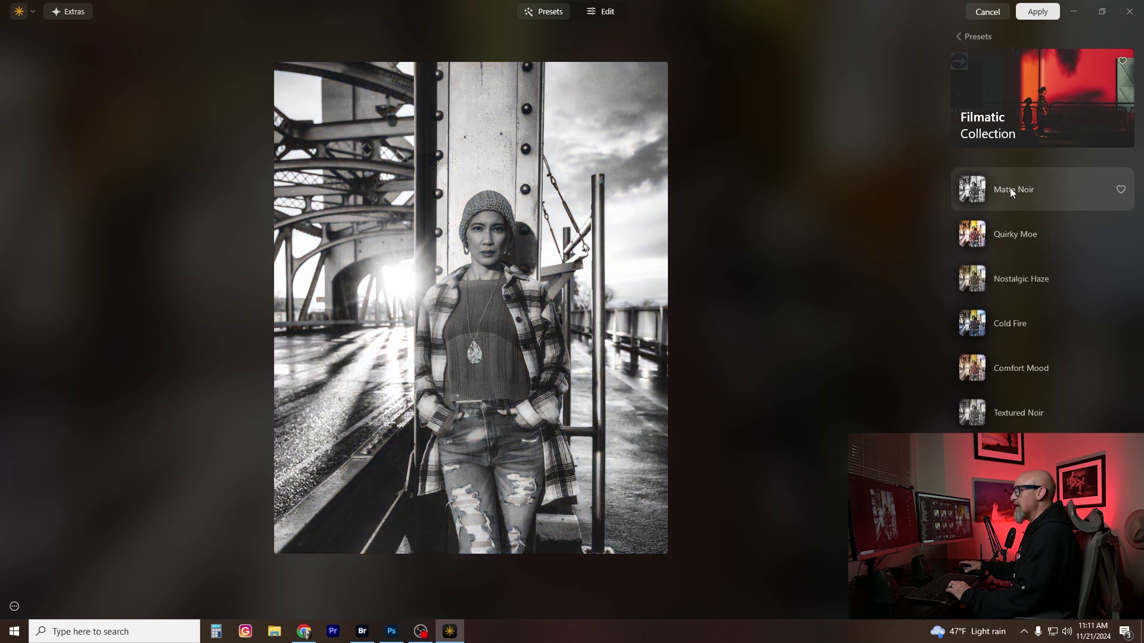
left_click(1006, 245)
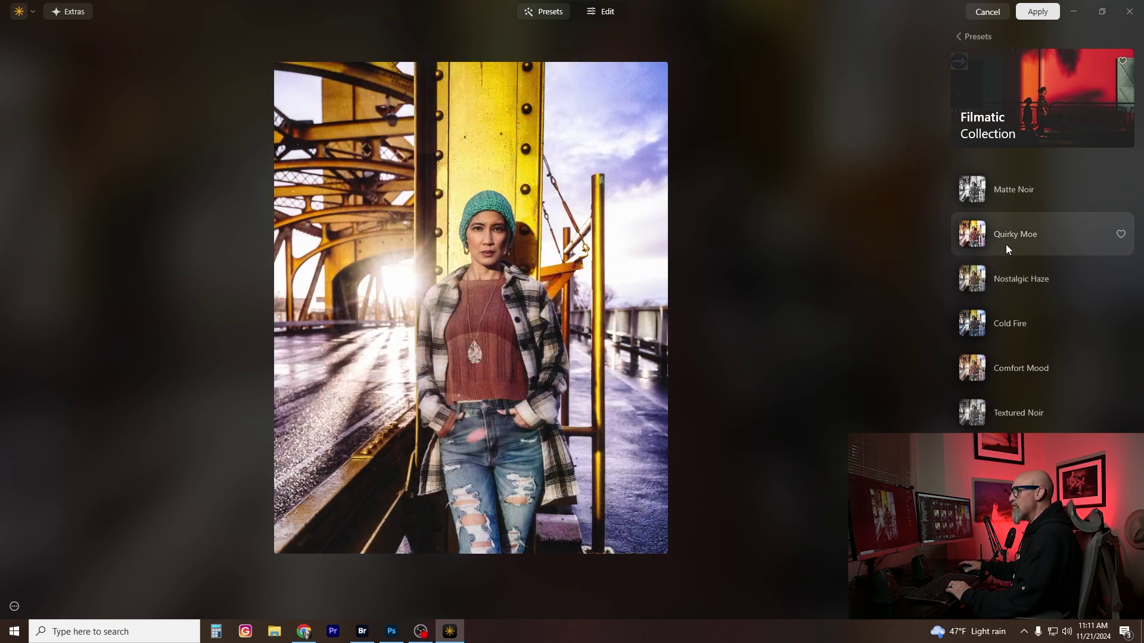
left_click(1004, 278)
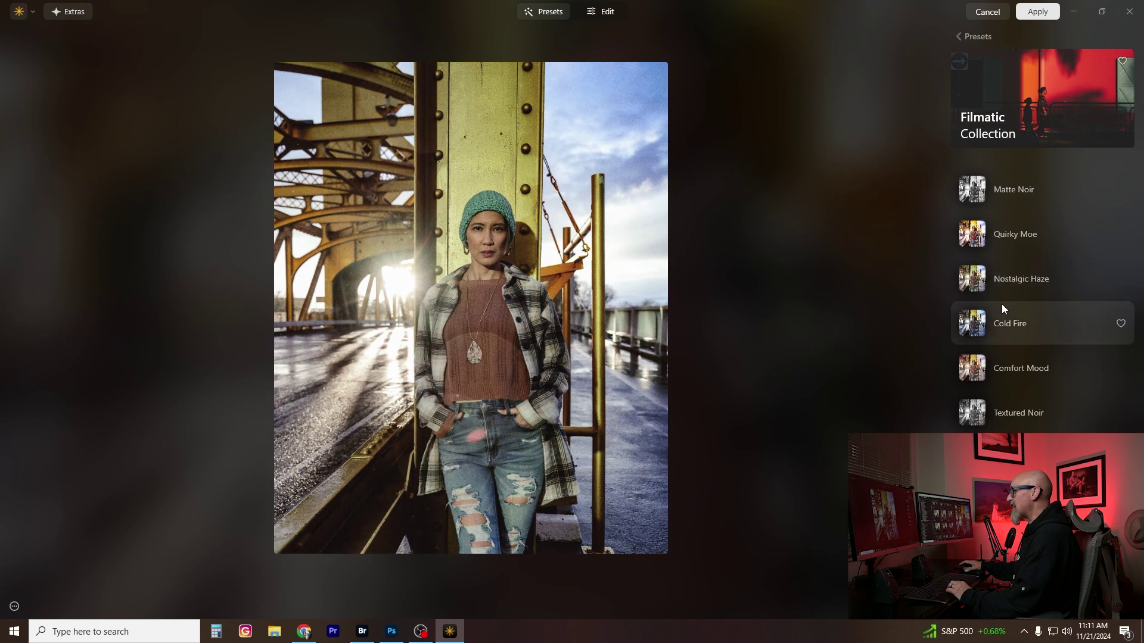
left_click(1003, 327)
left_click(1004, 368)
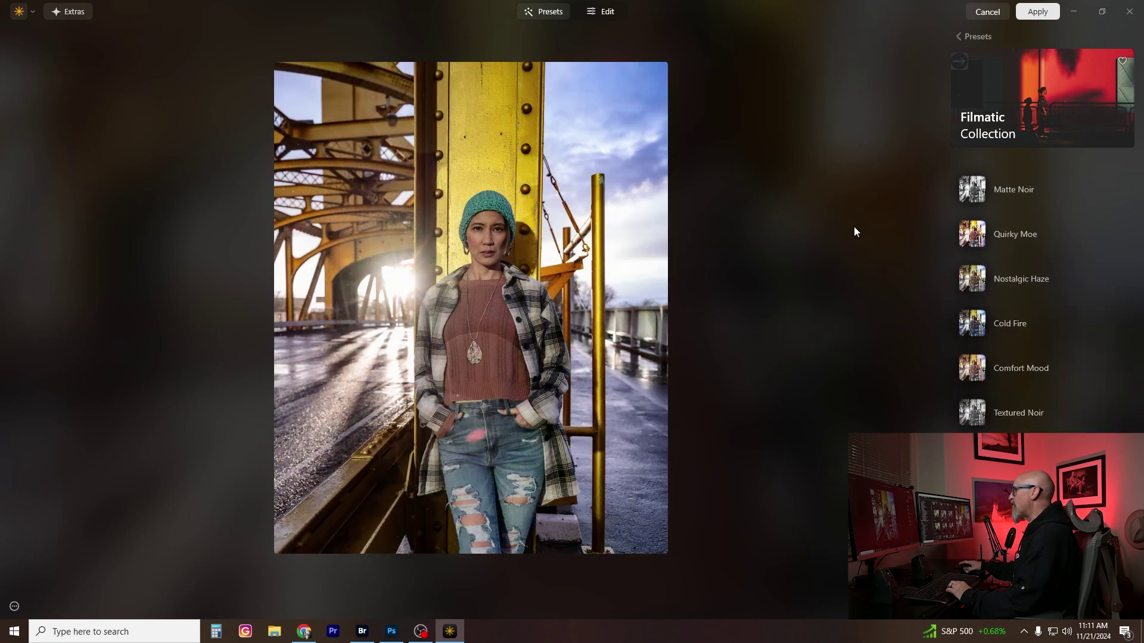
left_click(960, 36)
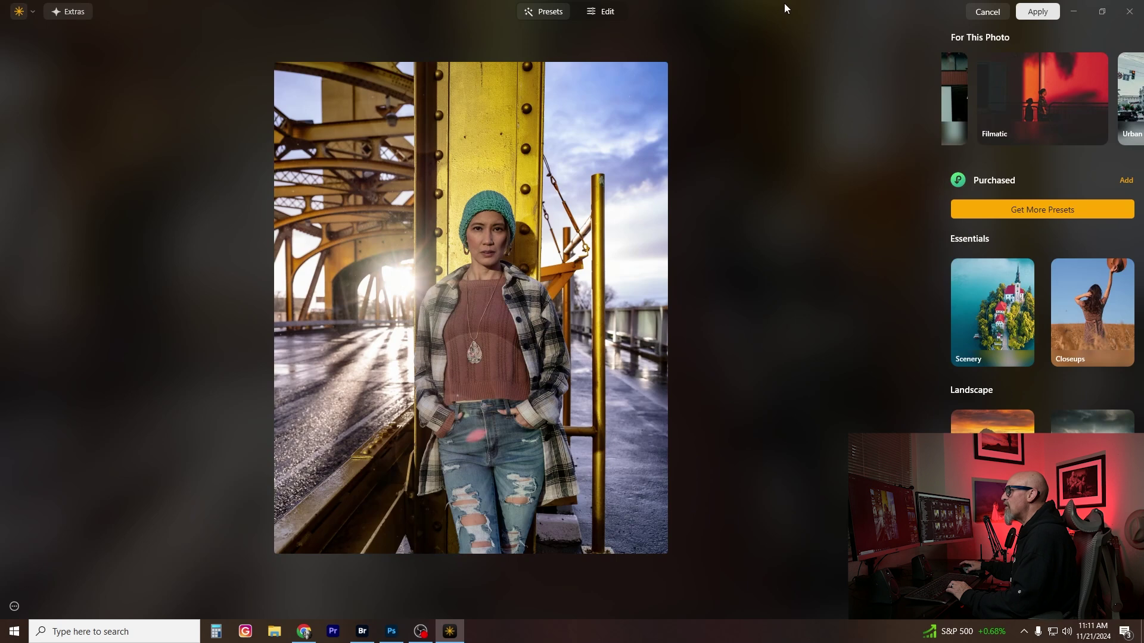
Switch from presets to manual editing and open the Face AI portrait adjustments.
left_click(600, 18)
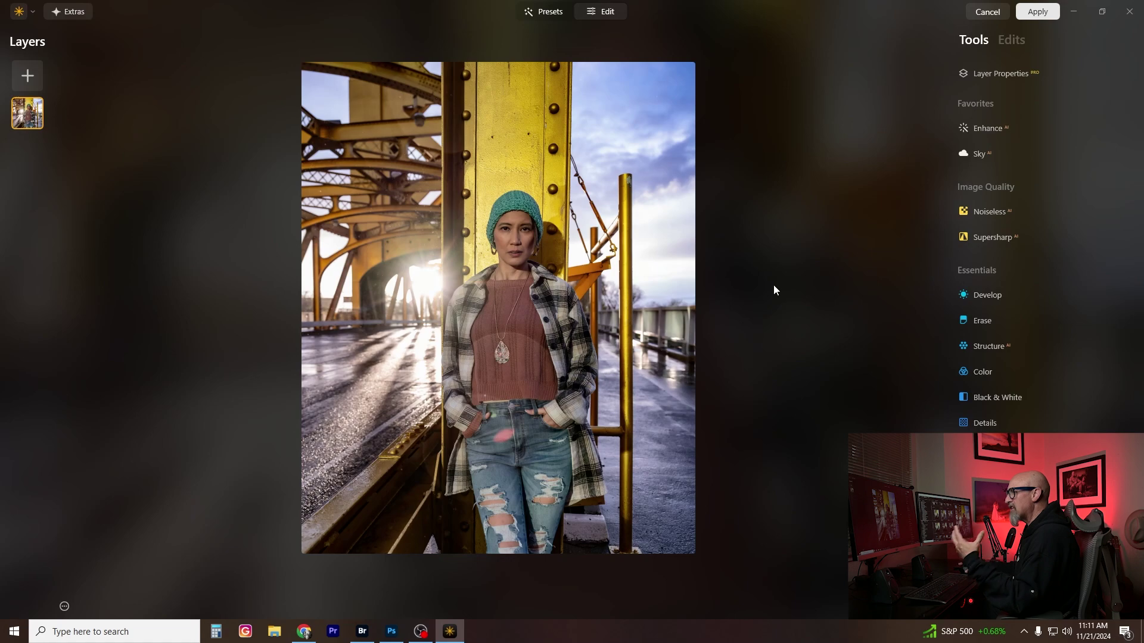
left_click(569, 246)
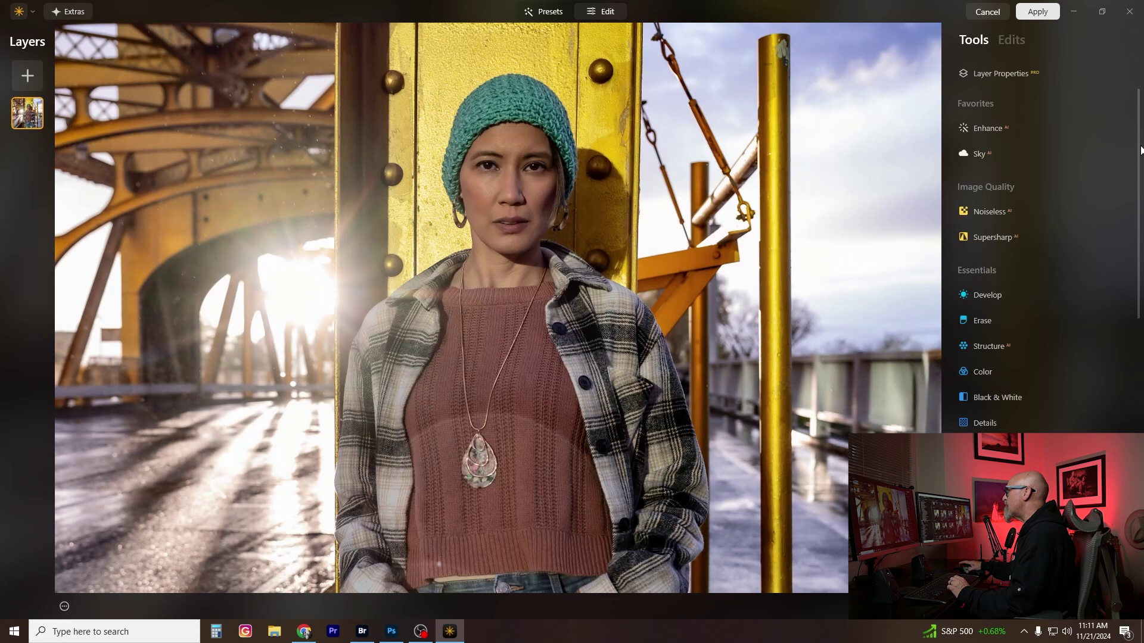
left_click_drag(1140, 140, 1095, 441)
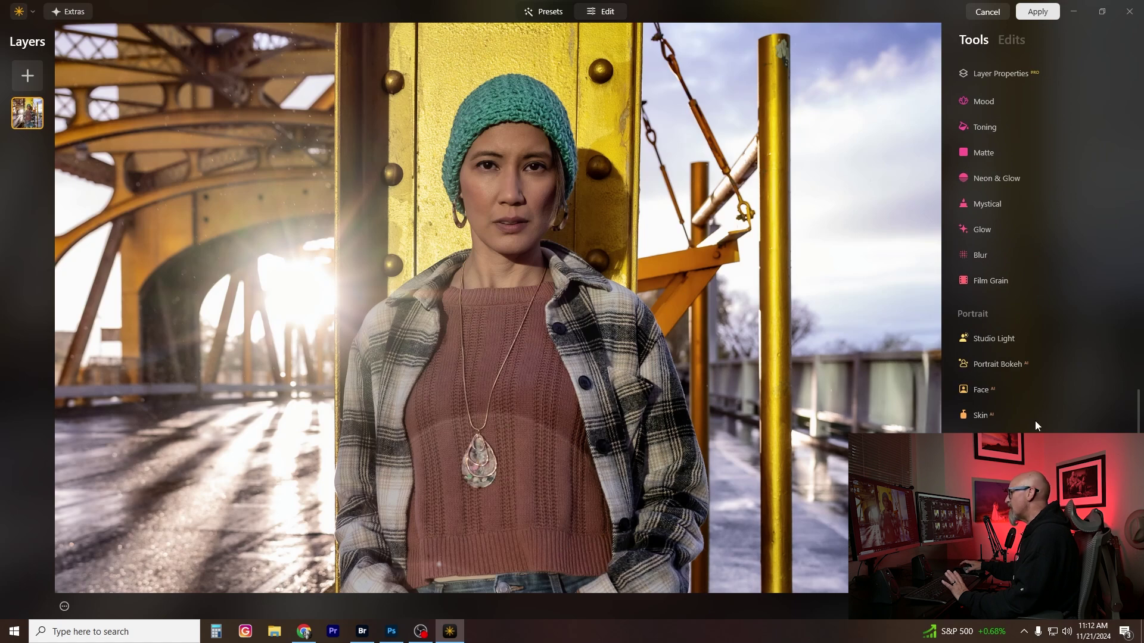
left_click(980, 393)
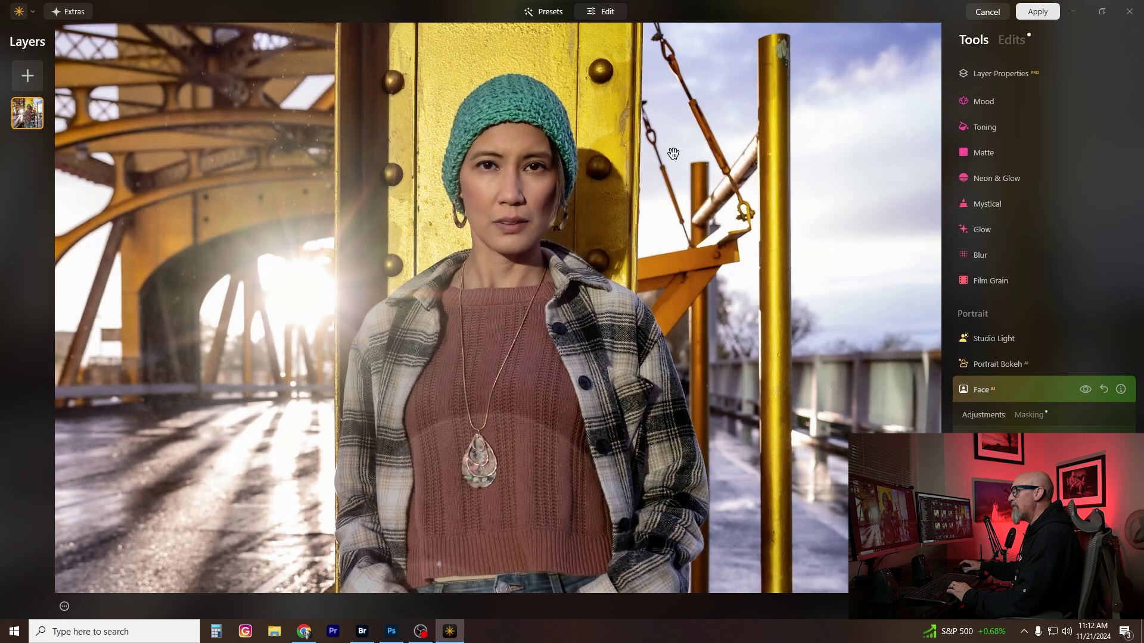
Set Iris Flare to 89 and Eye Enhancer to 68 for the woman's eyes in Face AI.
scroll(499, 154, "up", 3)
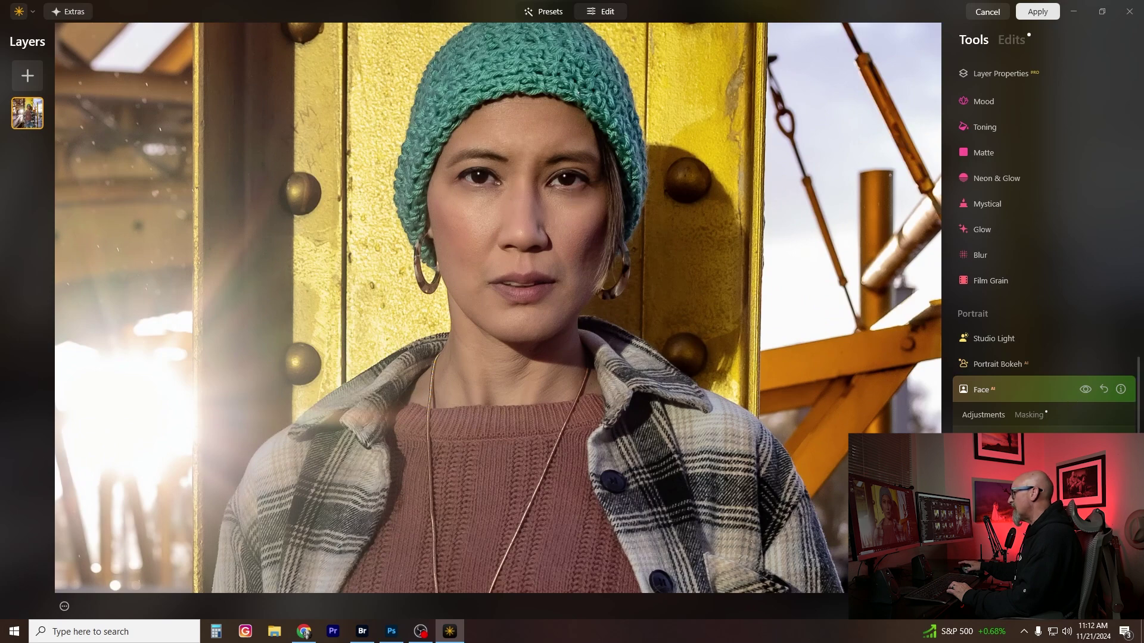
scroll(970, 308, "down", 8)
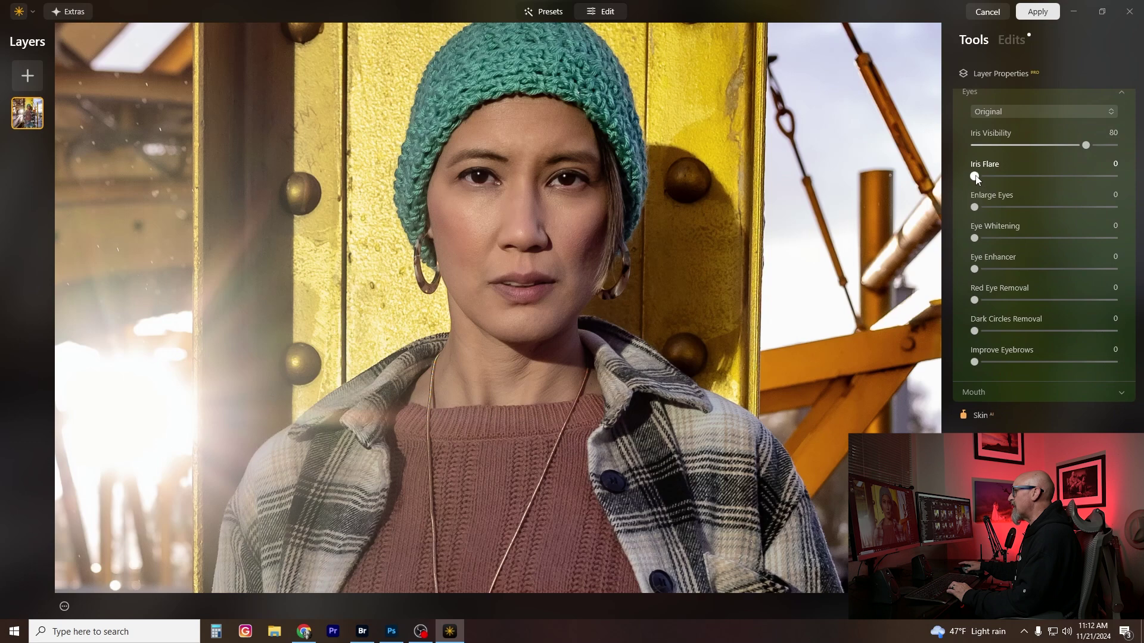
left_click_drag(1034, 179, 1132, 182)
scroll(523, 172, "up", 5)
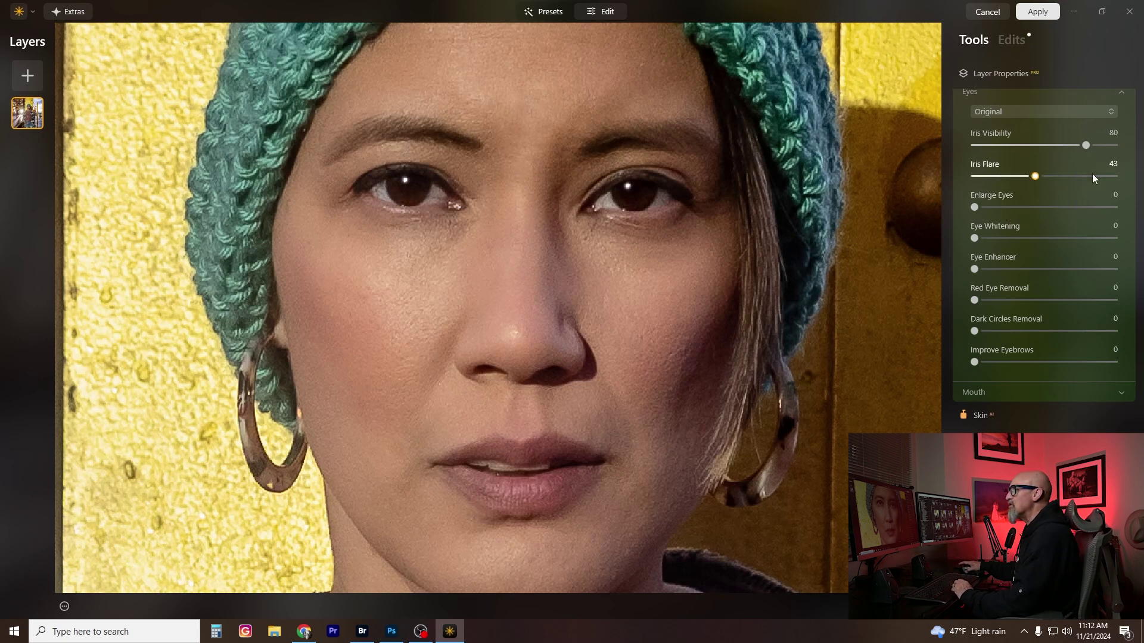
left_click_drag(1111, 176, 971, 177)
left_click_drag(1089, 188, 1098, 186)
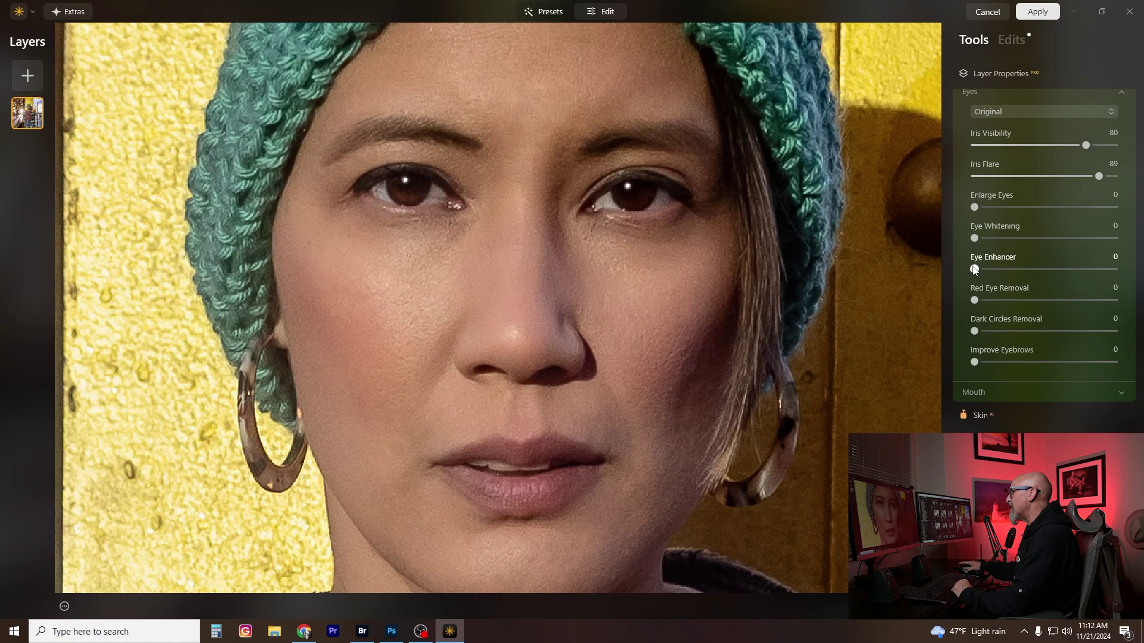
left_click_drag(1060, 270, 1019, 269)
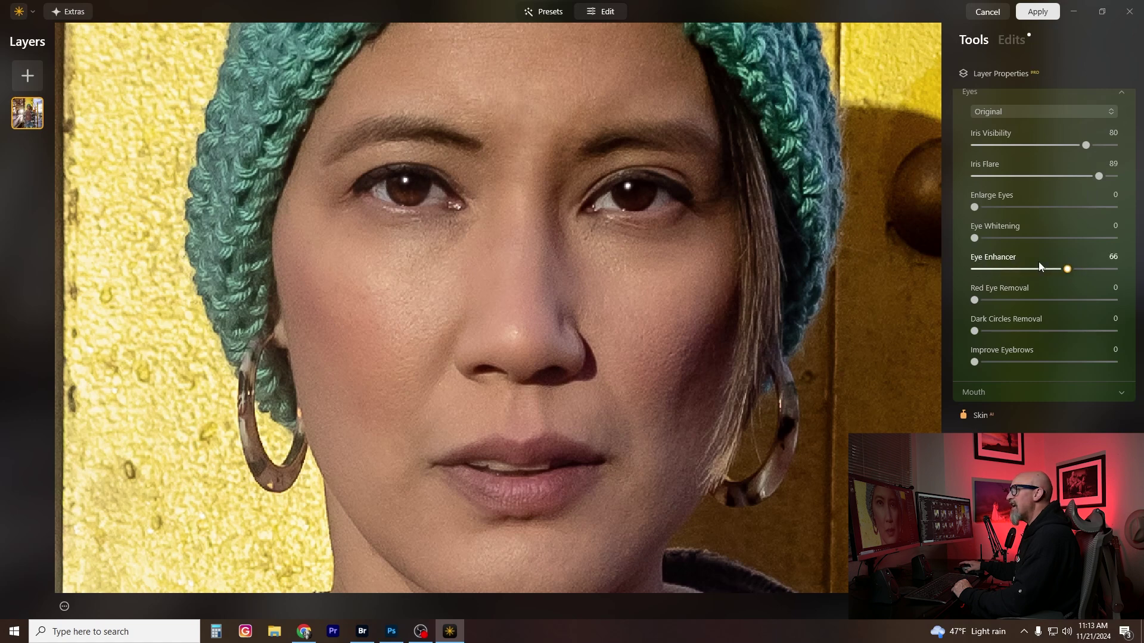
mouse_move(1063, 266)
left_mouse_down()
mouse_move(1050, 269)
mouse_move(1085, 271)
mouse_move(1067, 272)
left_mouse_up()
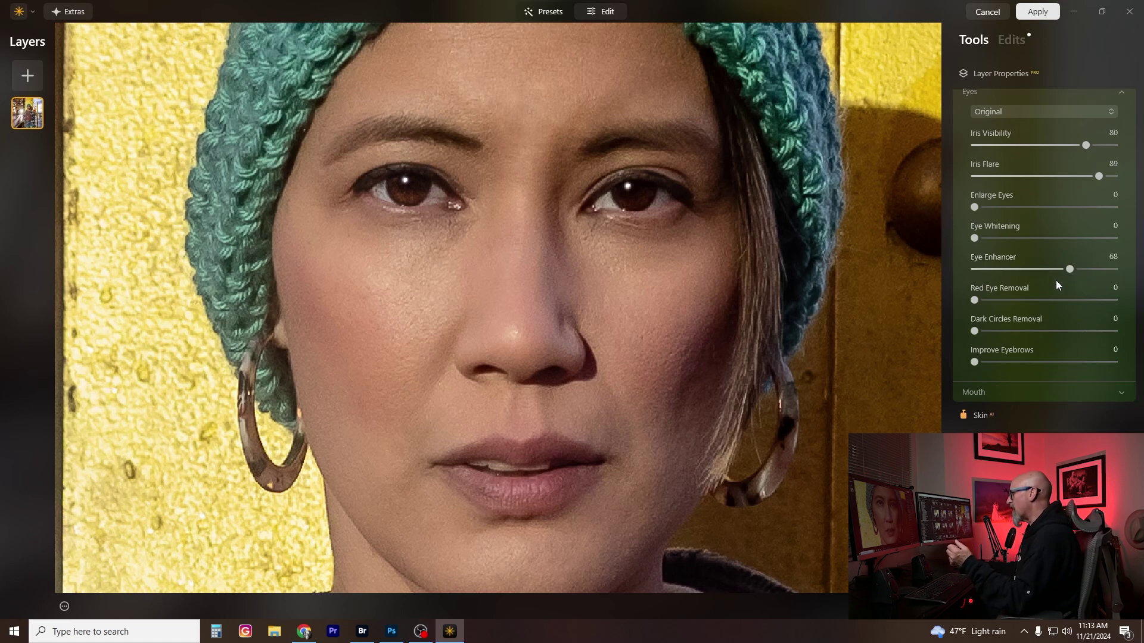
Set Dark Circles Removal to 97 and Improve Eyebrows to 69 in the Face AI eye adjustments.
left_click_drag(975, 332, 1107, 334)
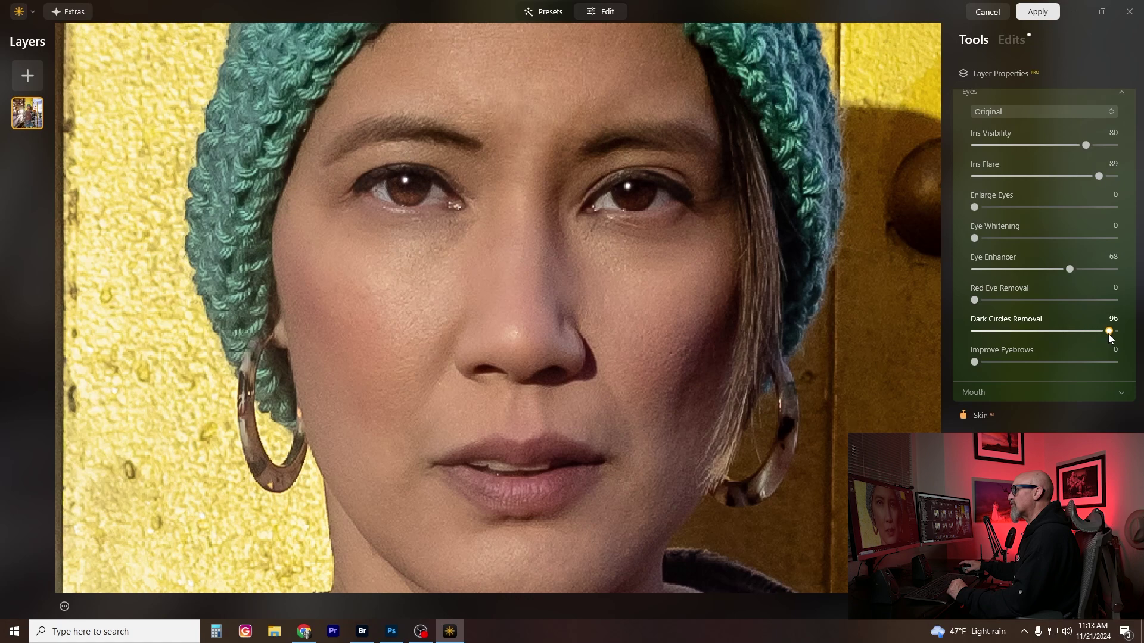
left_click(1107, 334)
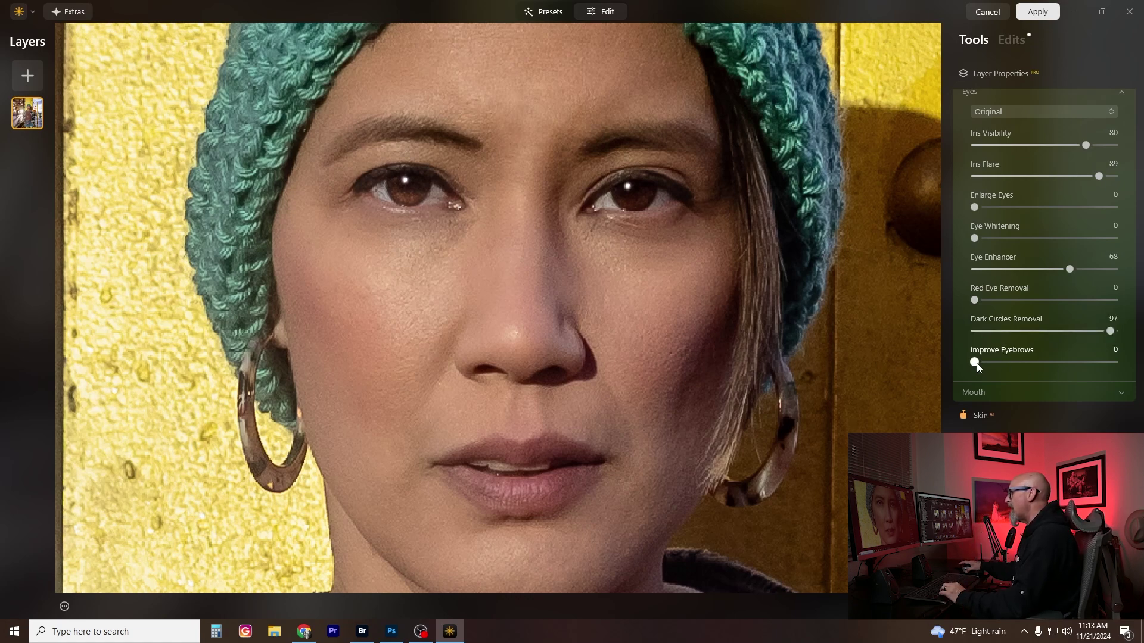
left_click_drag(976, 363, 1081, 362)
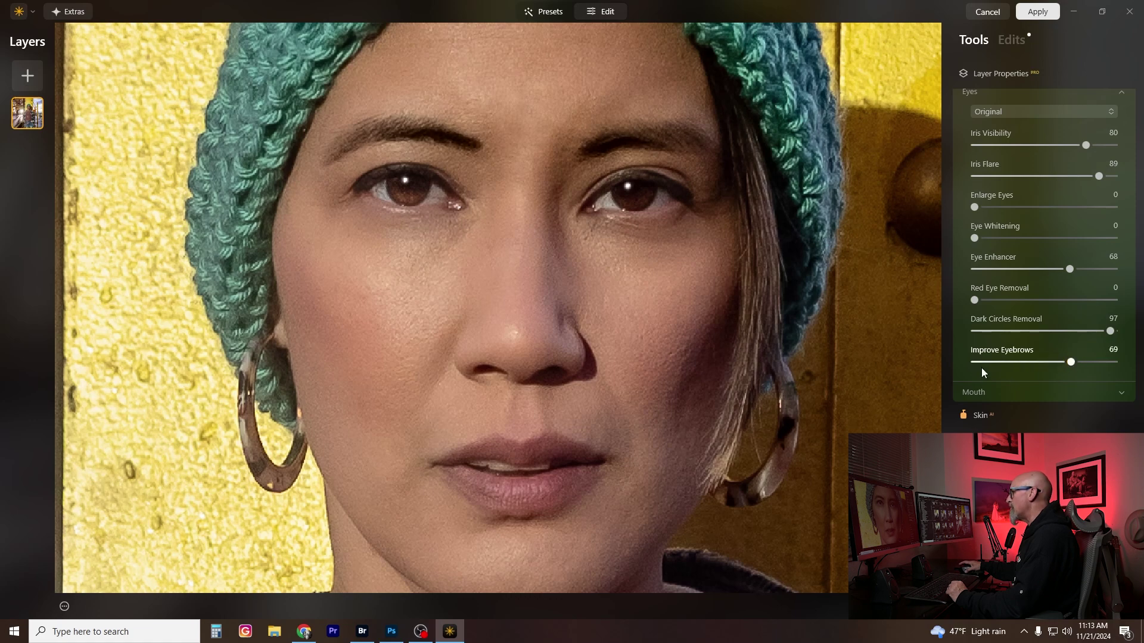
Set Lips Redness to 46 and Lips Darkening to 26 in the Face AI mouth adjustments.
left_click(984, 392)
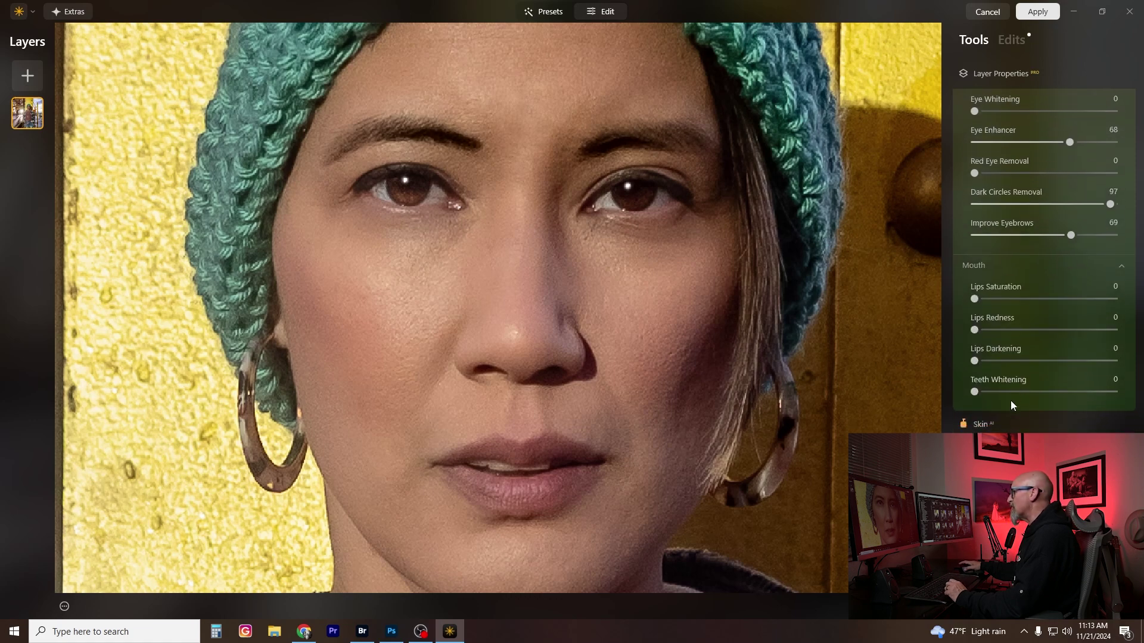
left_click_drag(1044, 323, 1011, 355)
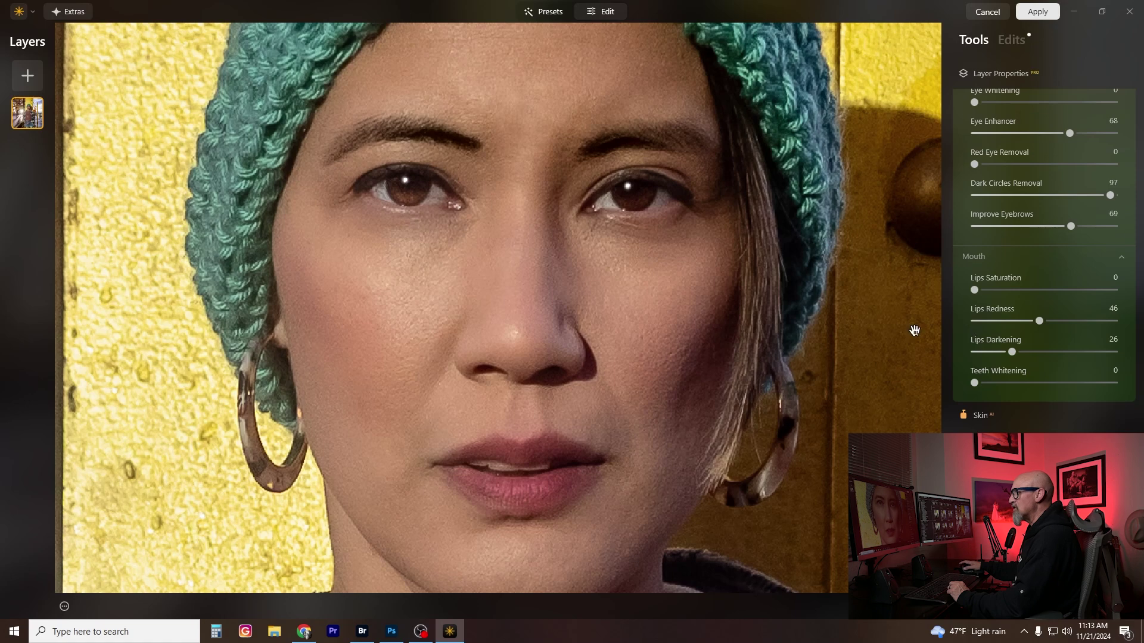
scroll(718, 310, "up", 2)
scroll(726, 298, "down", 4)
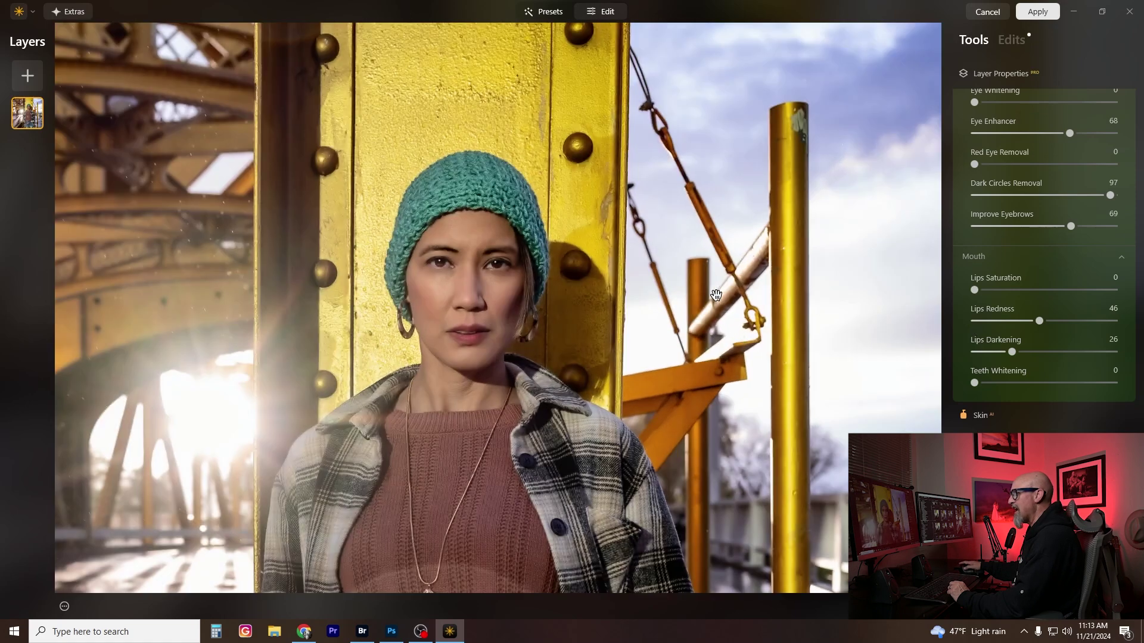
left_click_drag(768, 259, 894, 248)
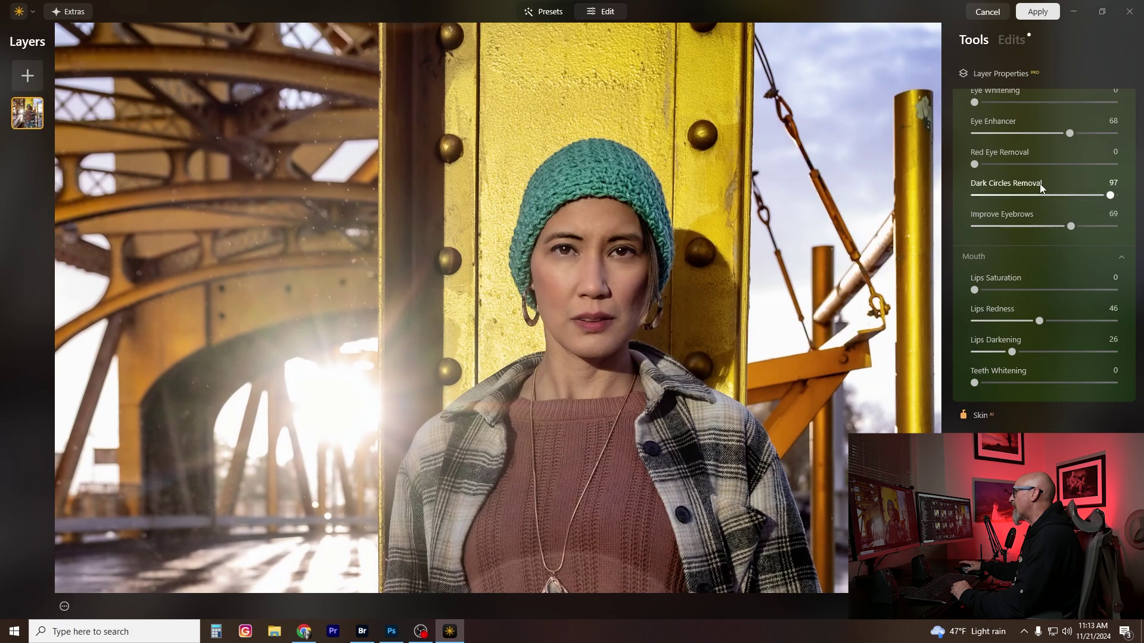
scroll(1103, 167, "up", 6)
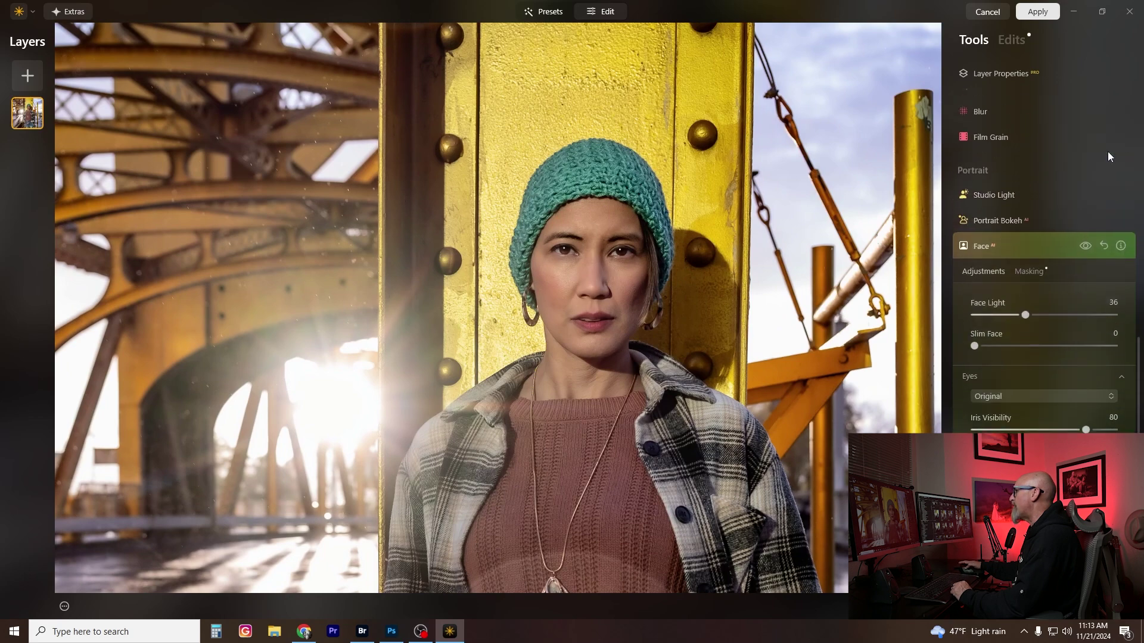
Compare the portrait with and without the Face AI adjustments and examine the woman's face up close.
left_click(1084, 254)
left_click(1084, 254)
left_click(1084, 255)
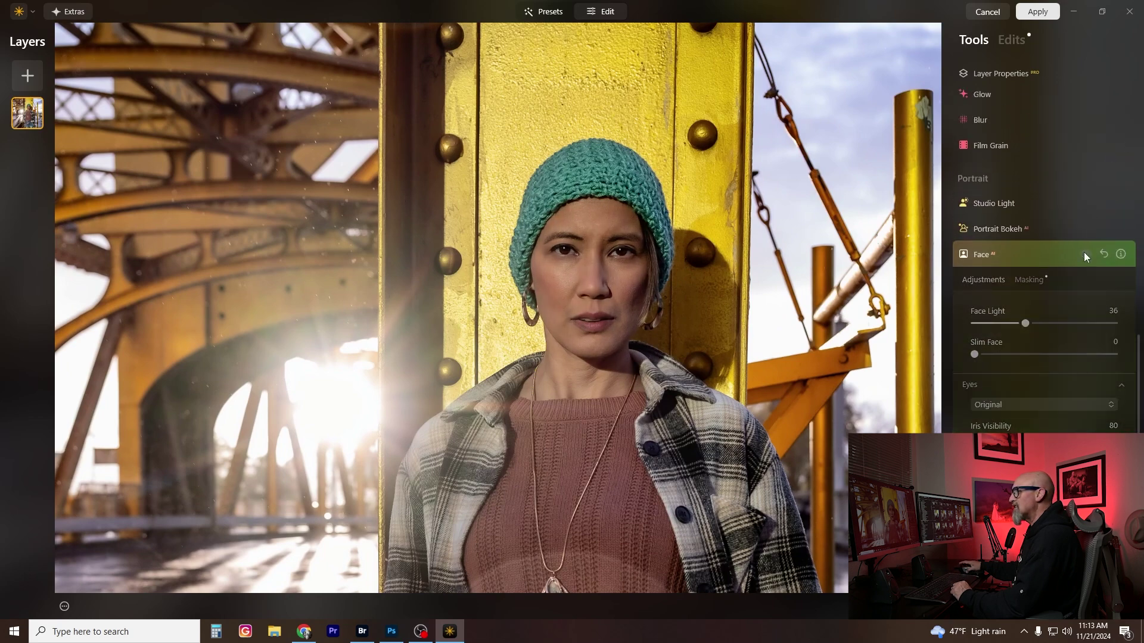
left_click(1084, 255)
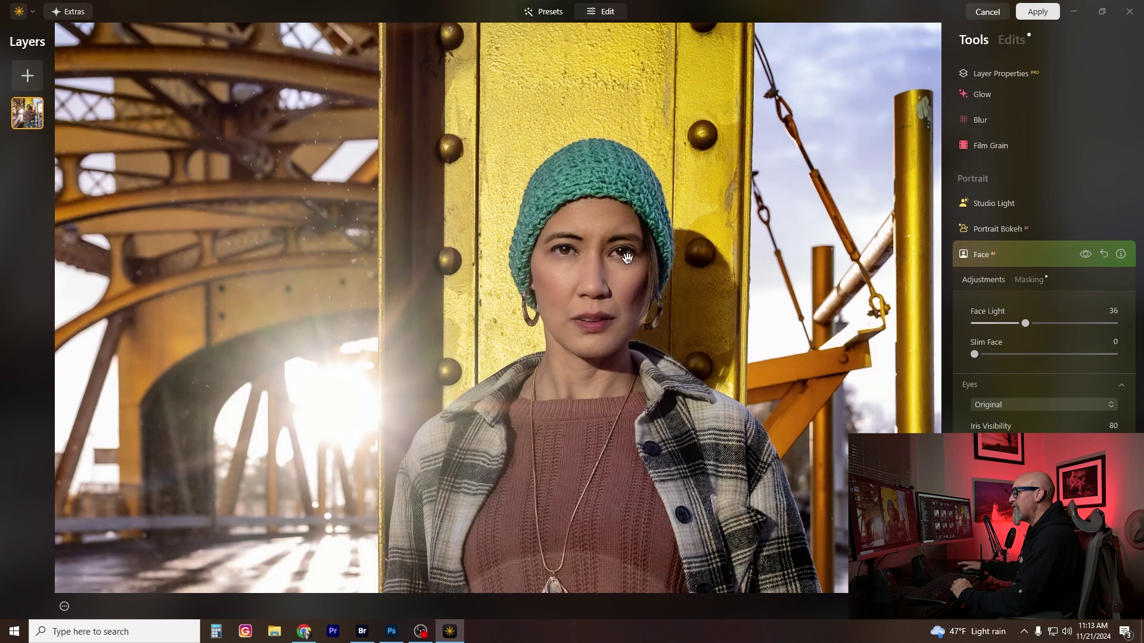
scroll(628, 257, "up", 2)
scroll(628, 257, "up", 4)
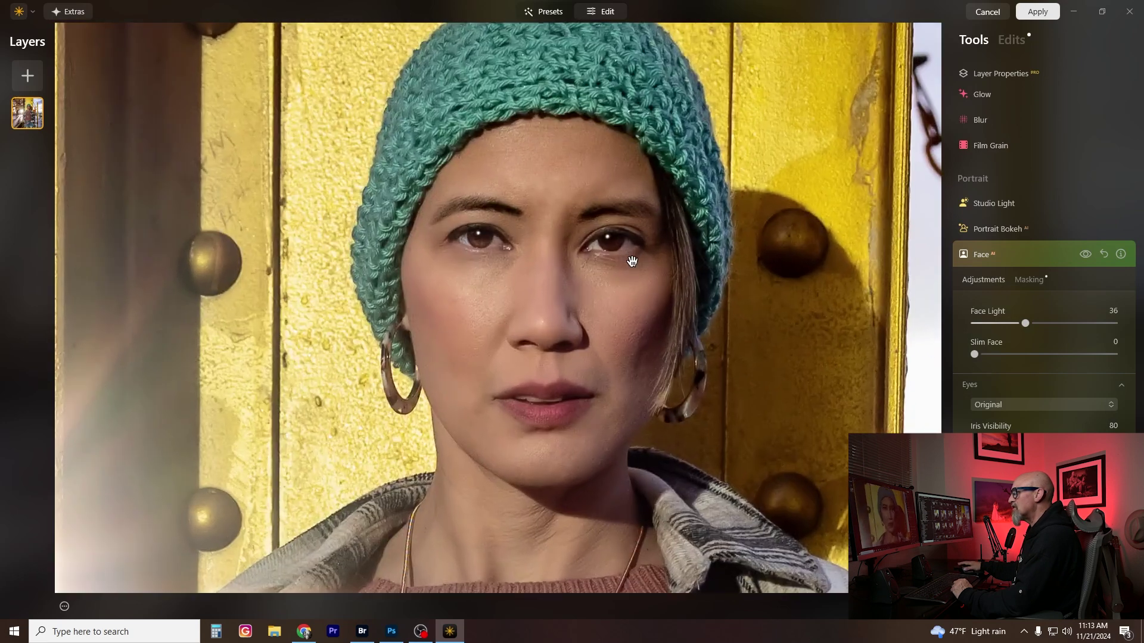
scroll(632, 261, "up", 1)
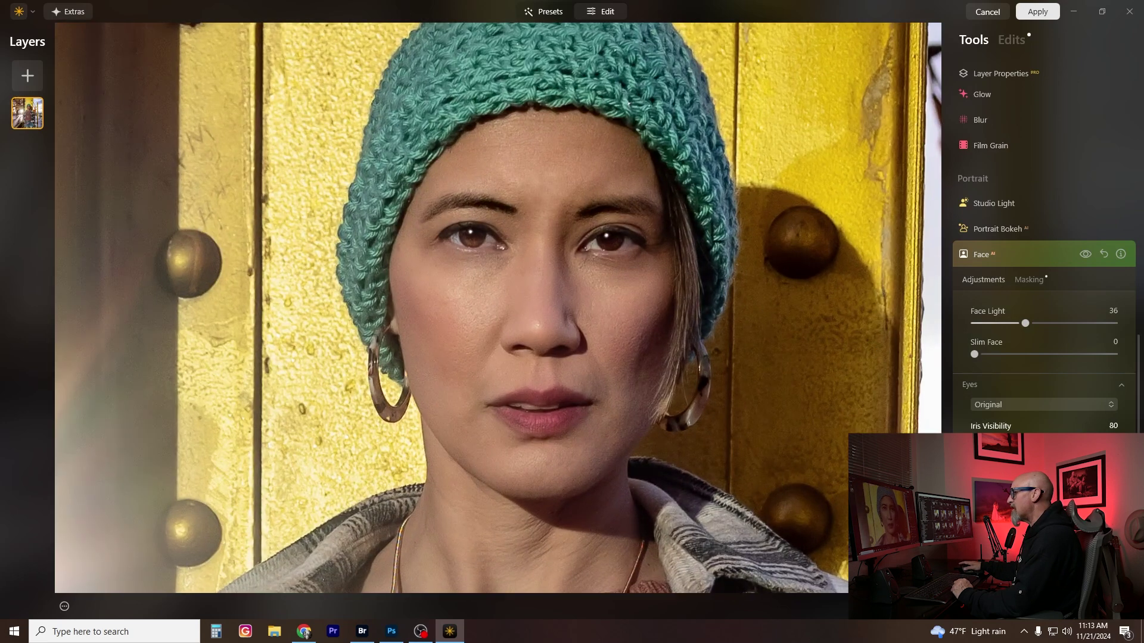
Open Skin AI, set Amount to 21, and compare the skin with and without the effect.
scroll(1037, 387, "down", 6)
scroll(1012, 417, "down", 2)
left_click(977, 417)
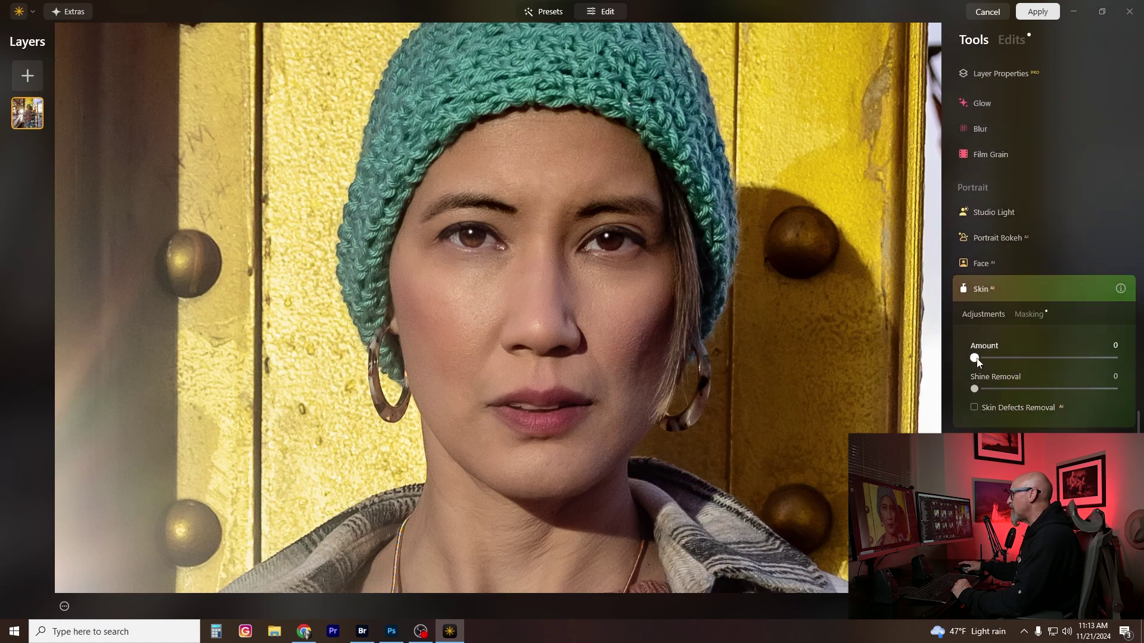
left_click_drag(977, 362, 1006, 362)
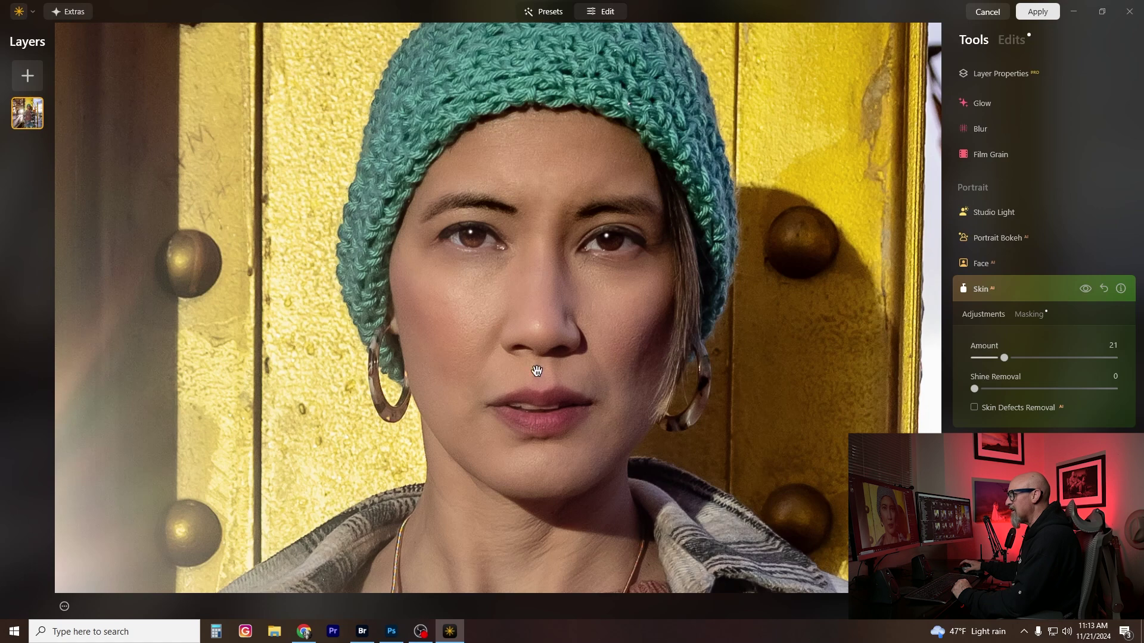
left_click(1085, 288)
left_click(1084, 288)
left_click(1084, 288)
left_click(1084, 289)
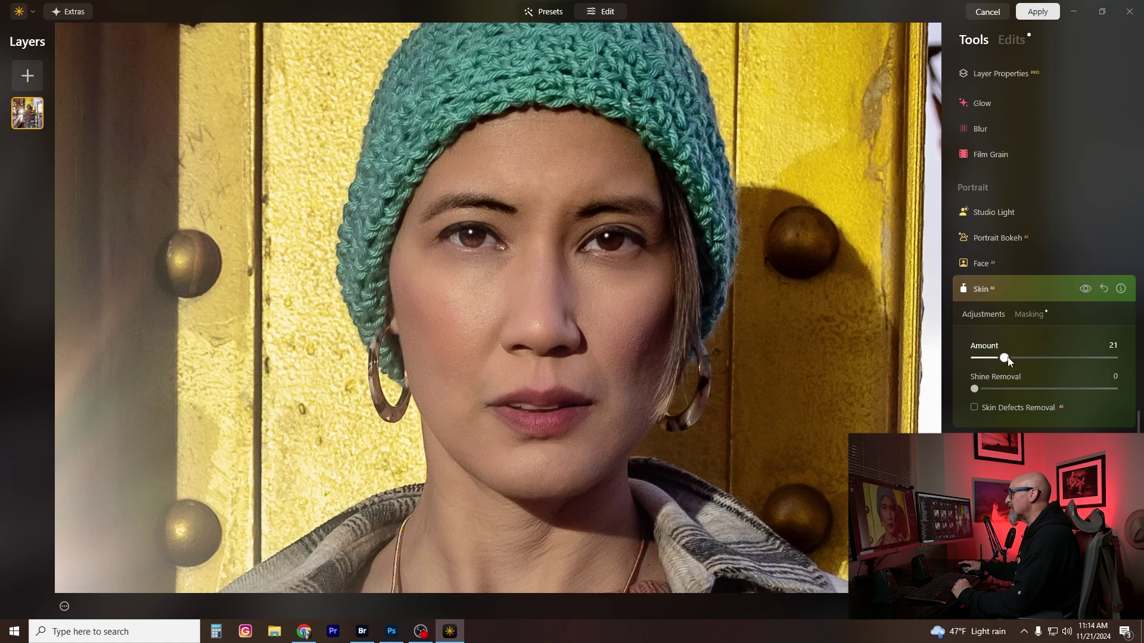
Try the Skin AI Amount at 100, examine the skin texture up close, and reduce the Amount to 27.
left_click_drag(1004, 357, 1024, 358)
left_click_drag(1112, 363, 1123, 362)
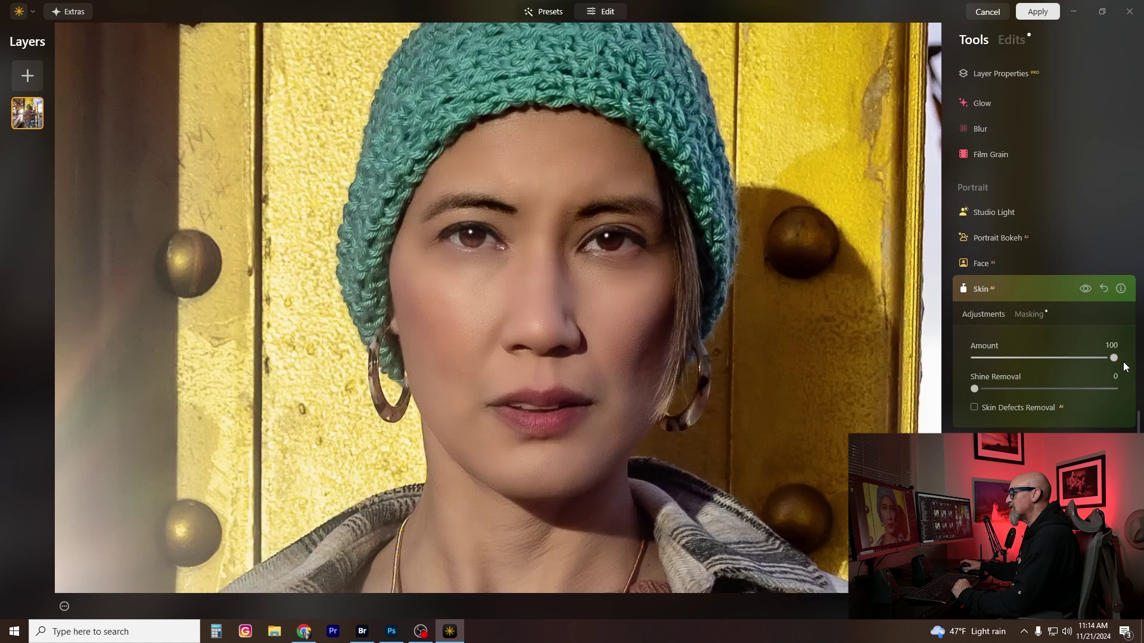
scroll(534, 295, "down", 3)
scroll(535, 295, "up", 5)
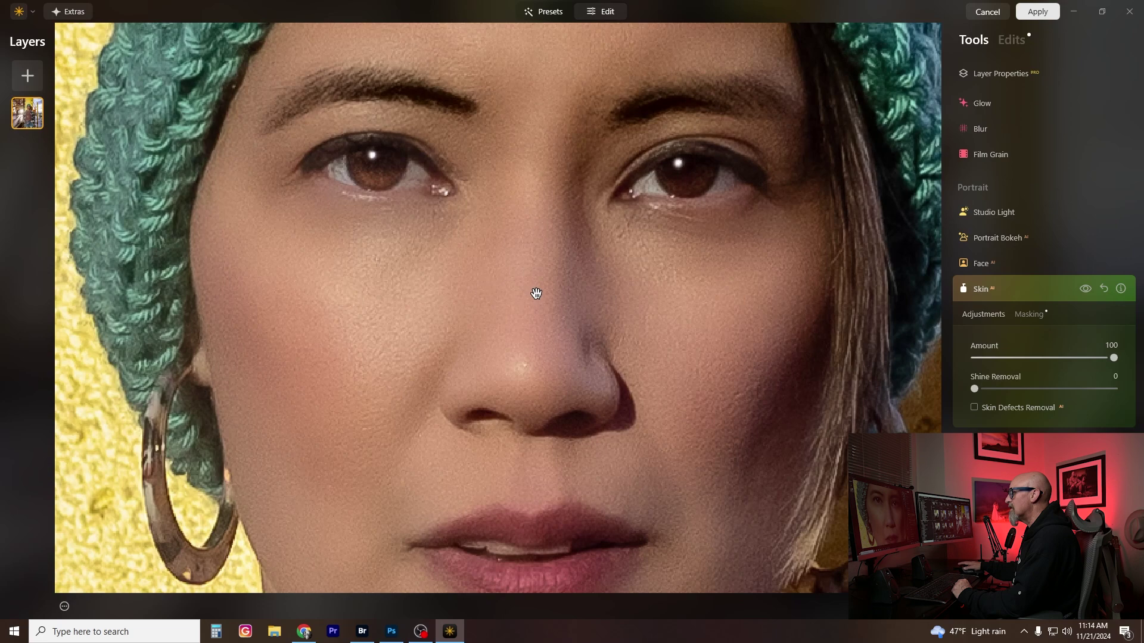
scroll(536, 293, "down", 3)
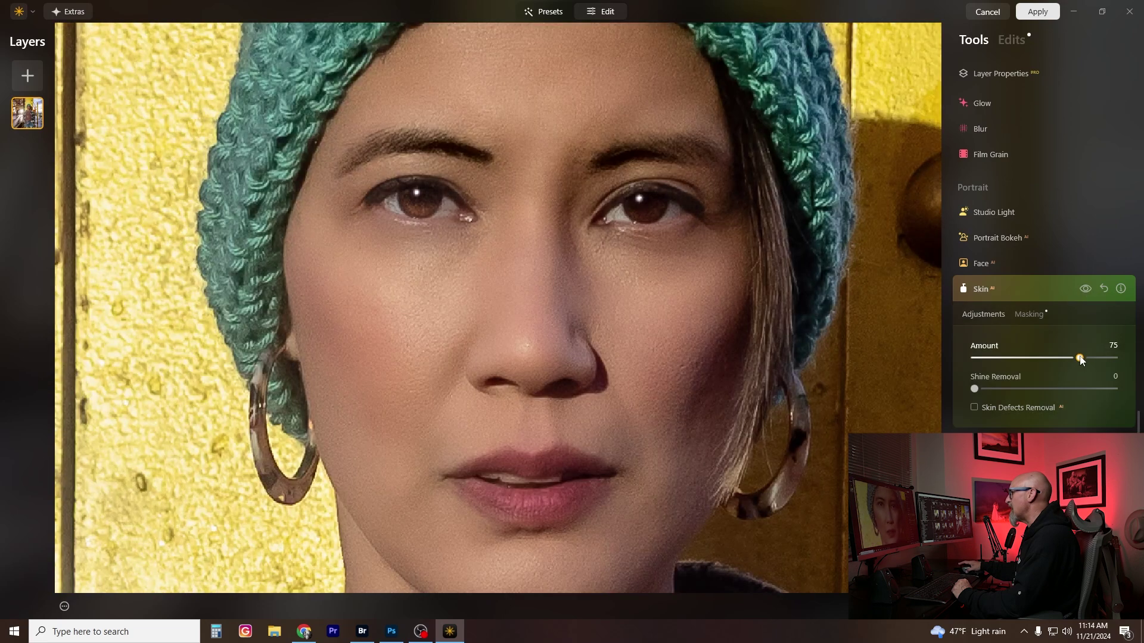
left_click_drag(1080, 358, 1013, 357)
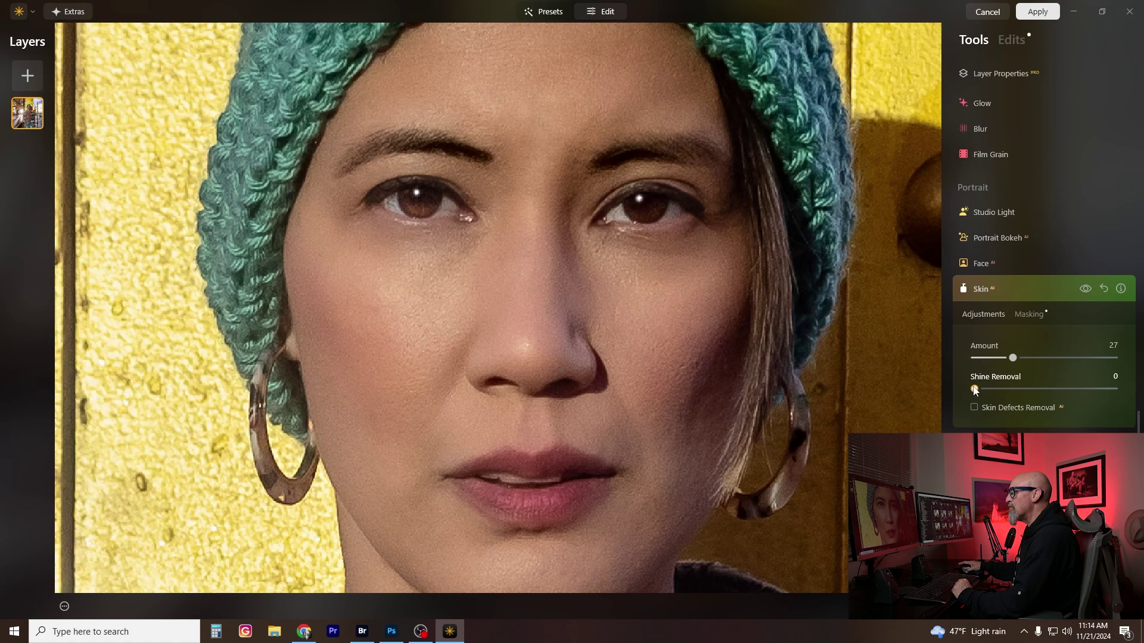
Try Shine Removal on the skin, return it to 0, and close the Skin AI adjustments.
left_click_drag(1046, 391, 896, 370)
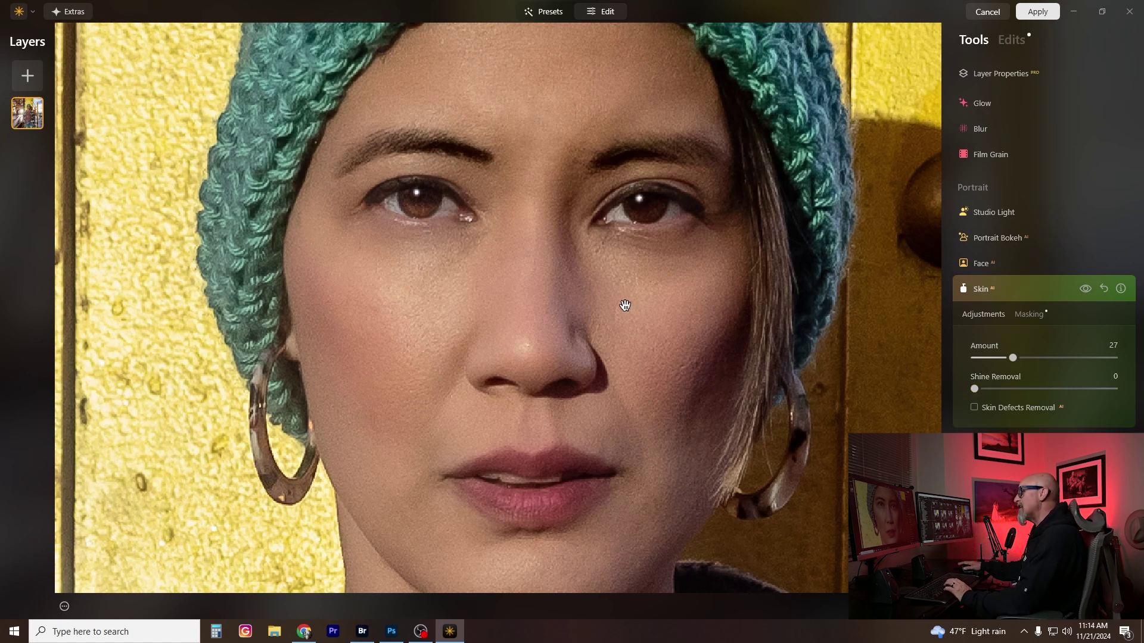
left_click(527, 272)
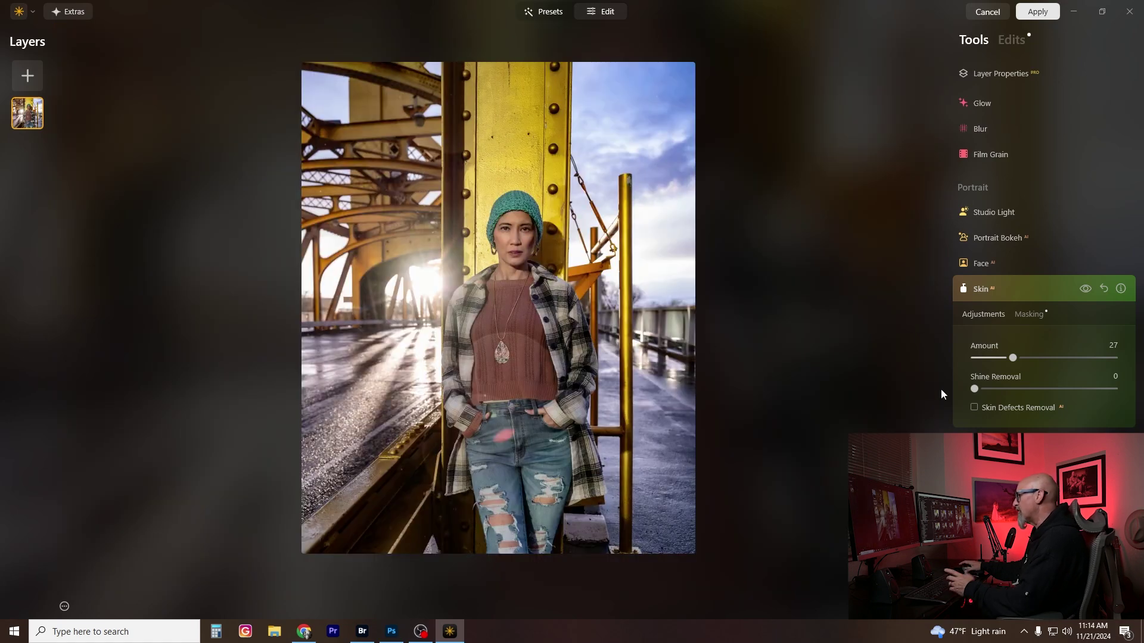
left_click(980, 288)
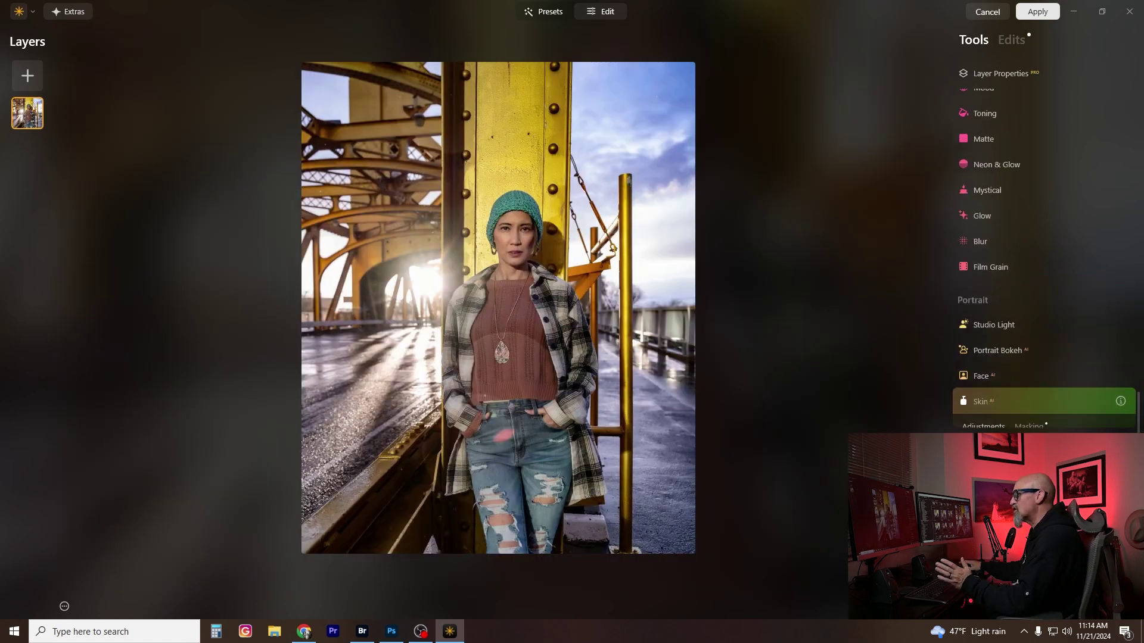
Set Highlights Contrast to 5 in Supercontrast, and try a higher Midtones Contrast before resetting it to 0.
scroll(524, 268, "up", 1)
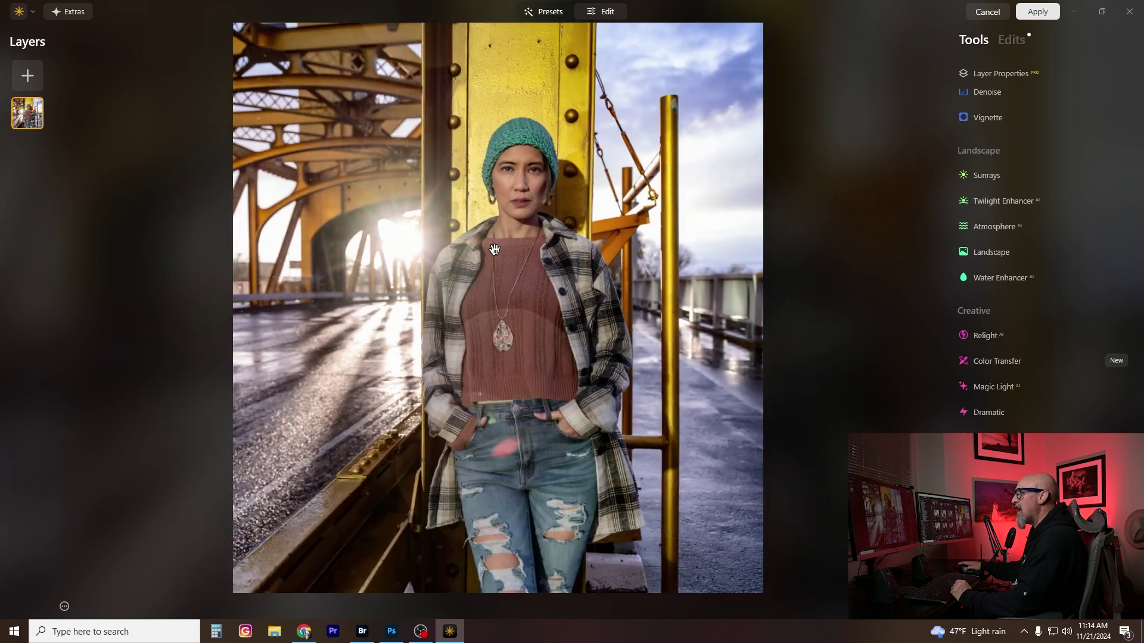
scroll(549, 255, "up", 1)
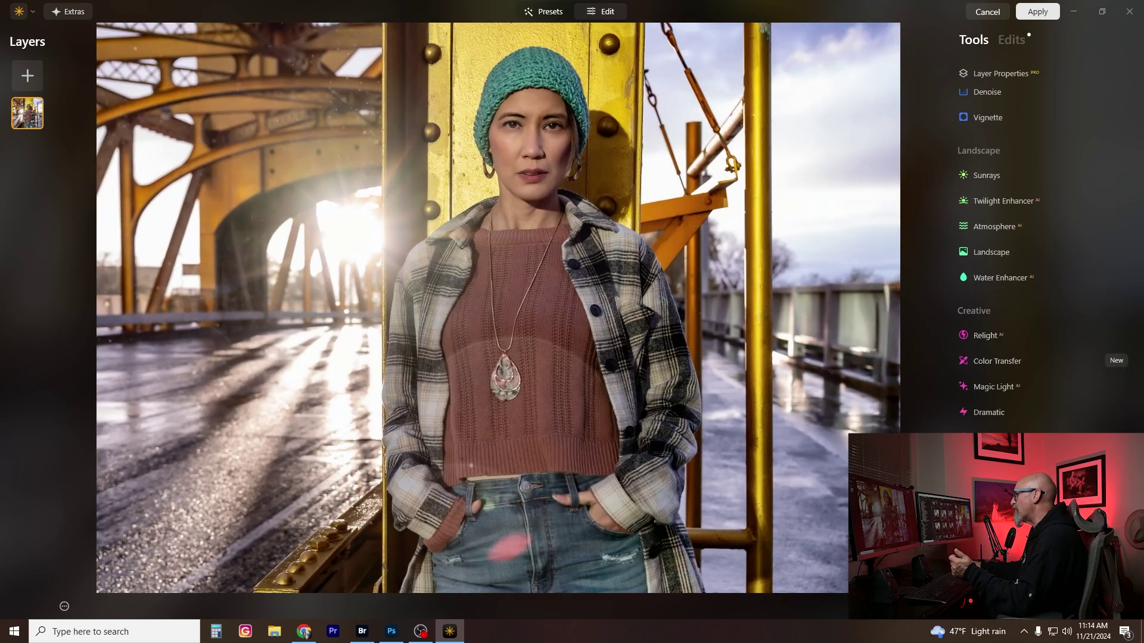
left_click_drag(1138, 346, 1137, 431)
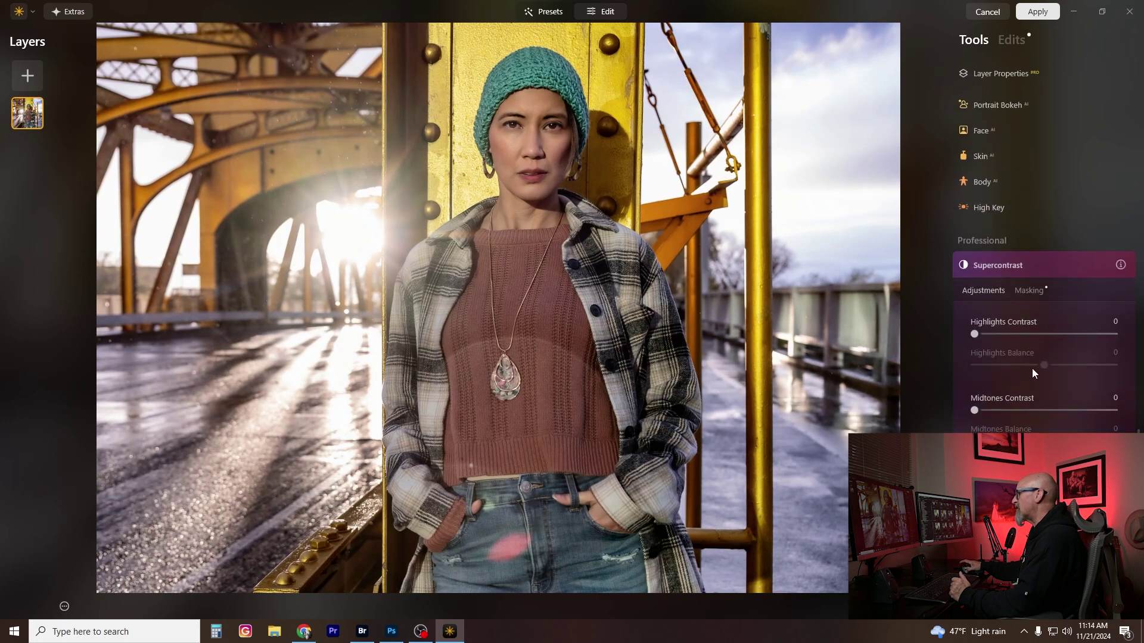
mouse_move(974, 334)
left_mouse_down()
mouse_move(1125, 345)
mouse_move(941, 335)
mouse_move(983, 337)
left_mouse_up()
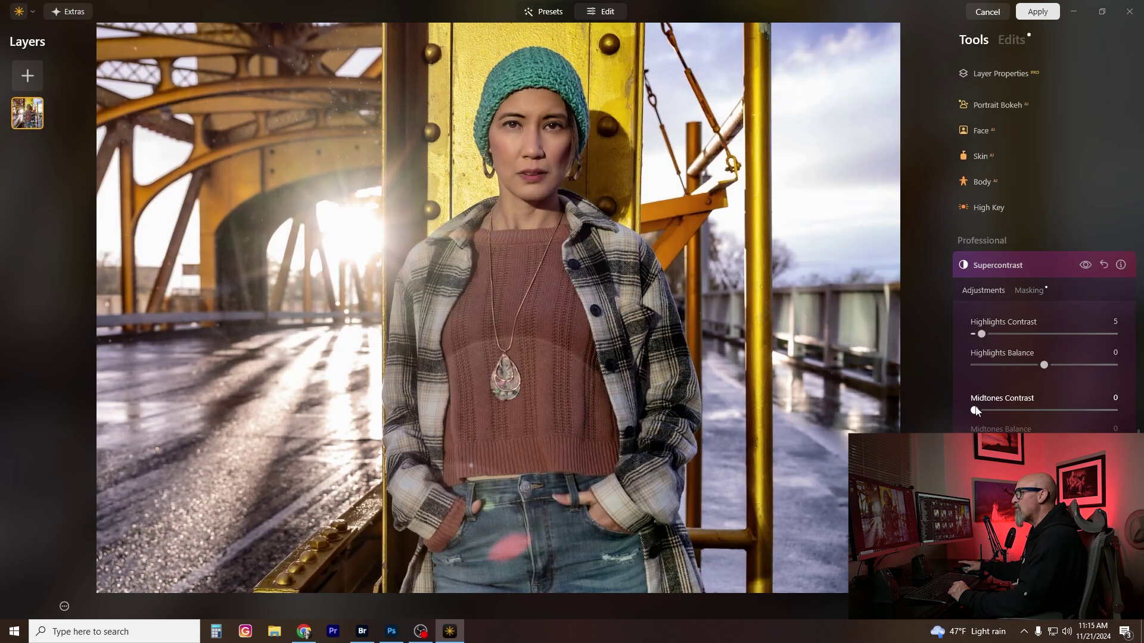
left_click_drag(975, 410, 1075, 411)
double_click(1077, 410)
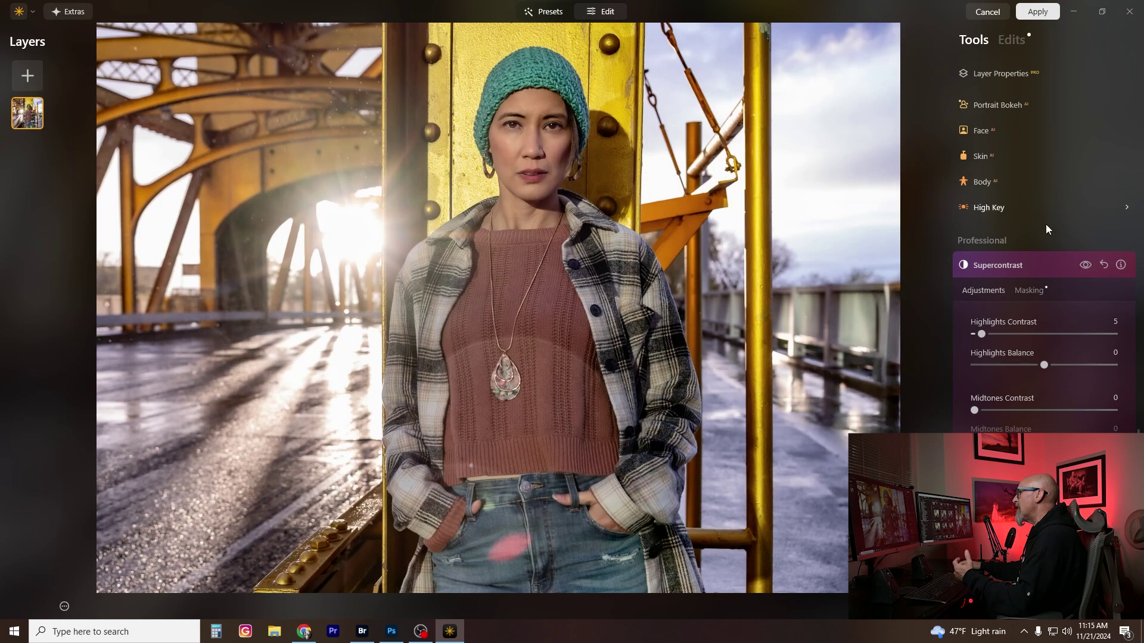
Open the Mystical effect, try its Amount at 100, and settle on an Amount of 11.
scroll(1020, 206, "up", 5)
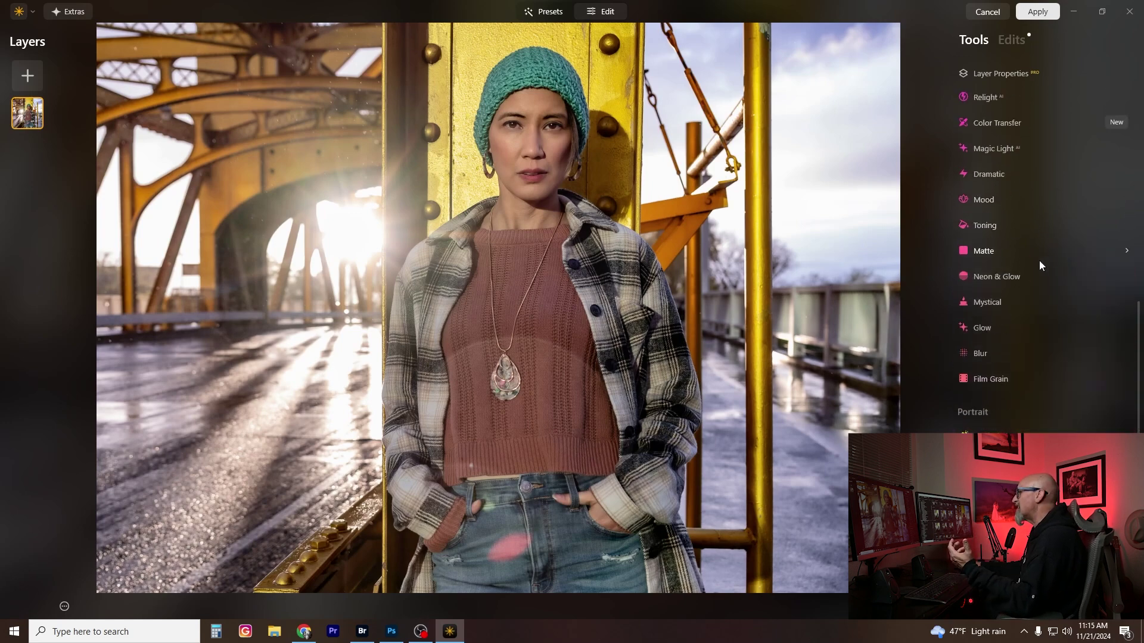
left_click(989, 303)
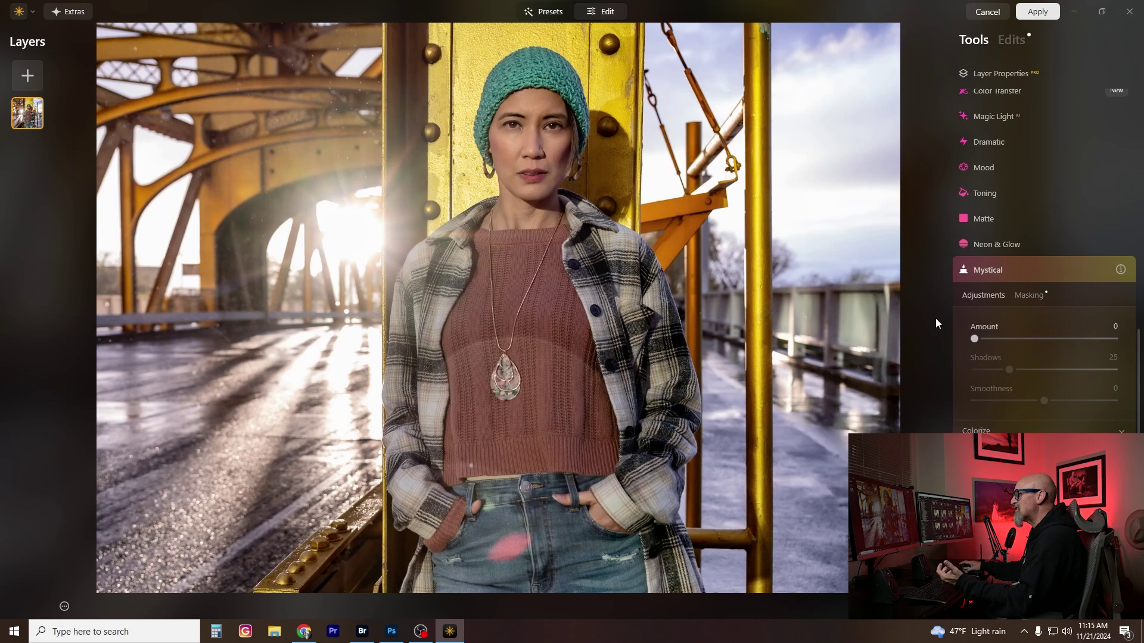
scroll(589, 201, "up", 4)
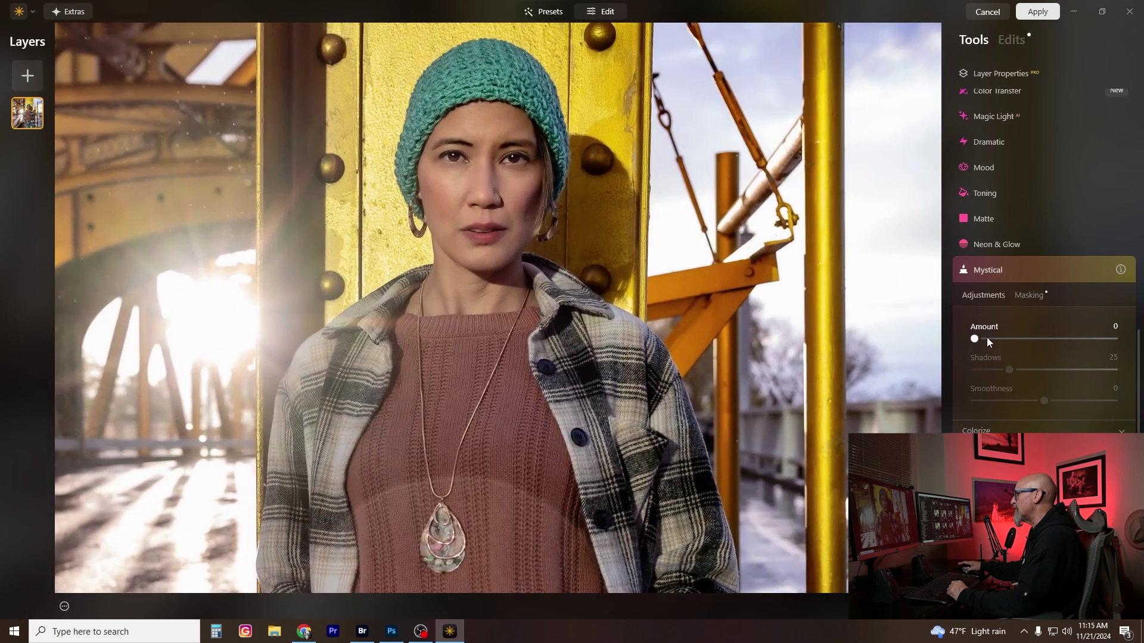
left_click_drag(974, 338, 1114, 339)
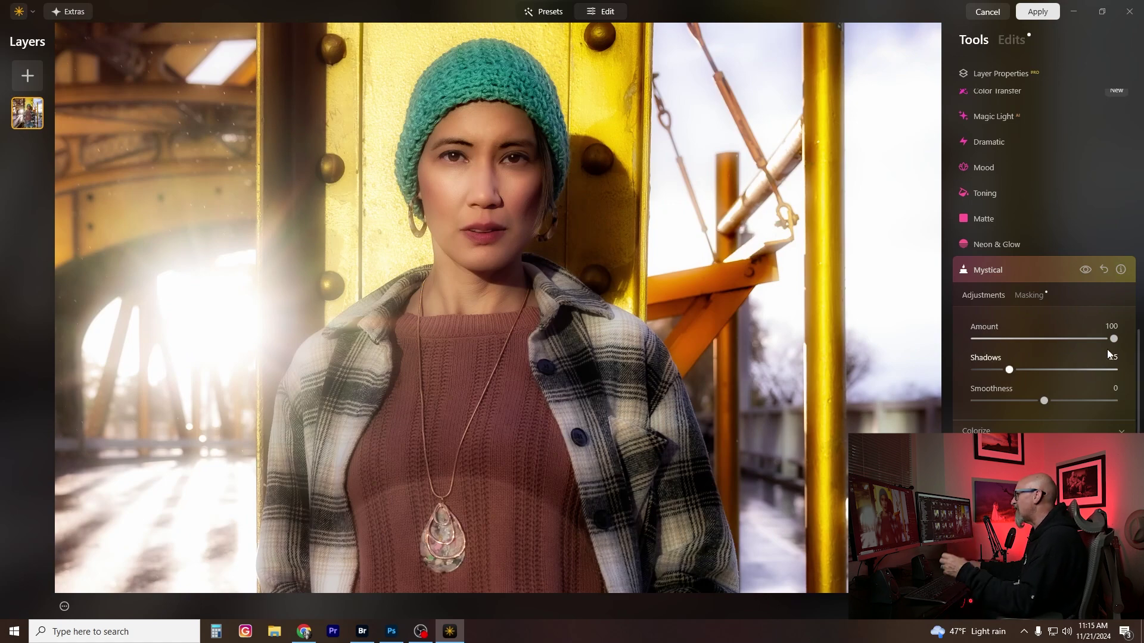
left_click_drag(1096, 339, 988, 339)
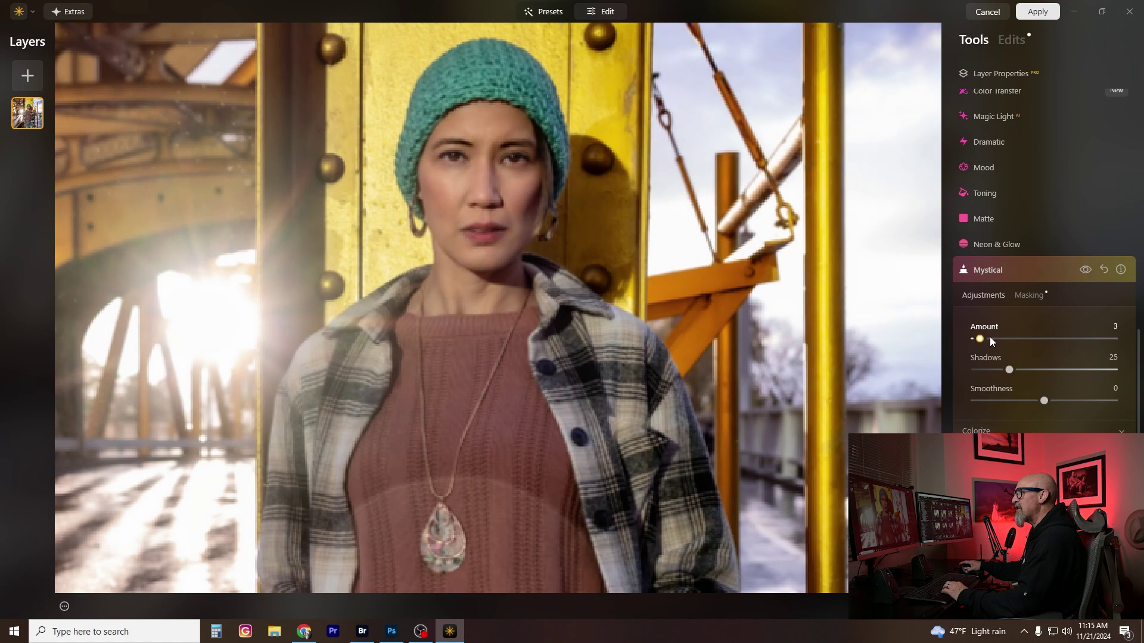
left_click_drag(991, 339, 990, 339)
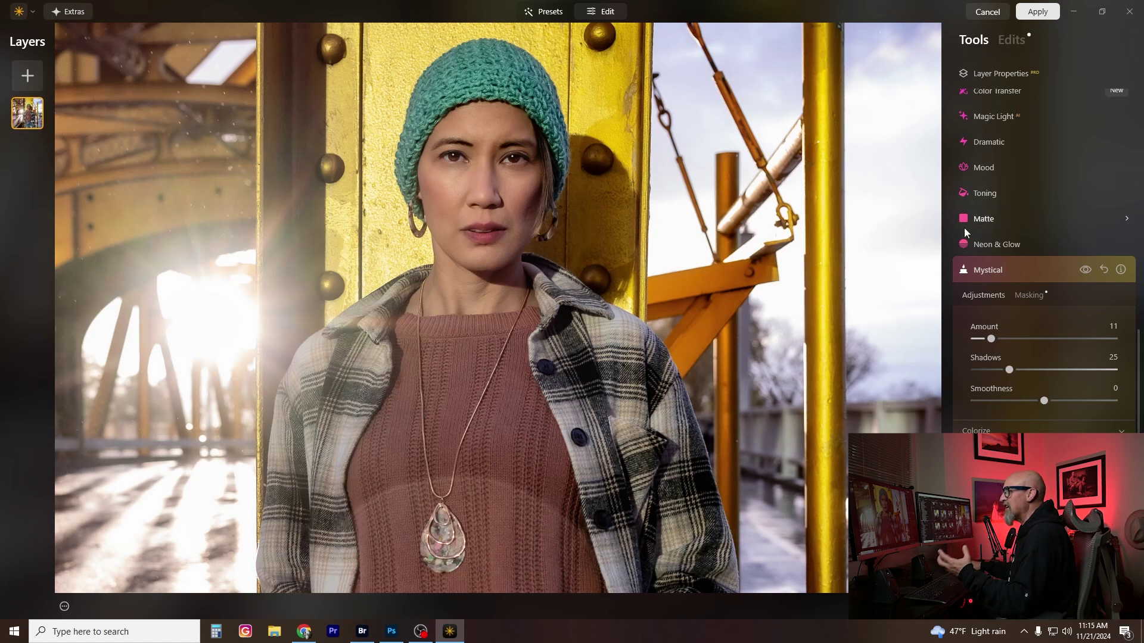
Brighten the woman in the foreground with Relight AI by setting Brightness Near to 29.
scroll(1080, 192, "up", 5)
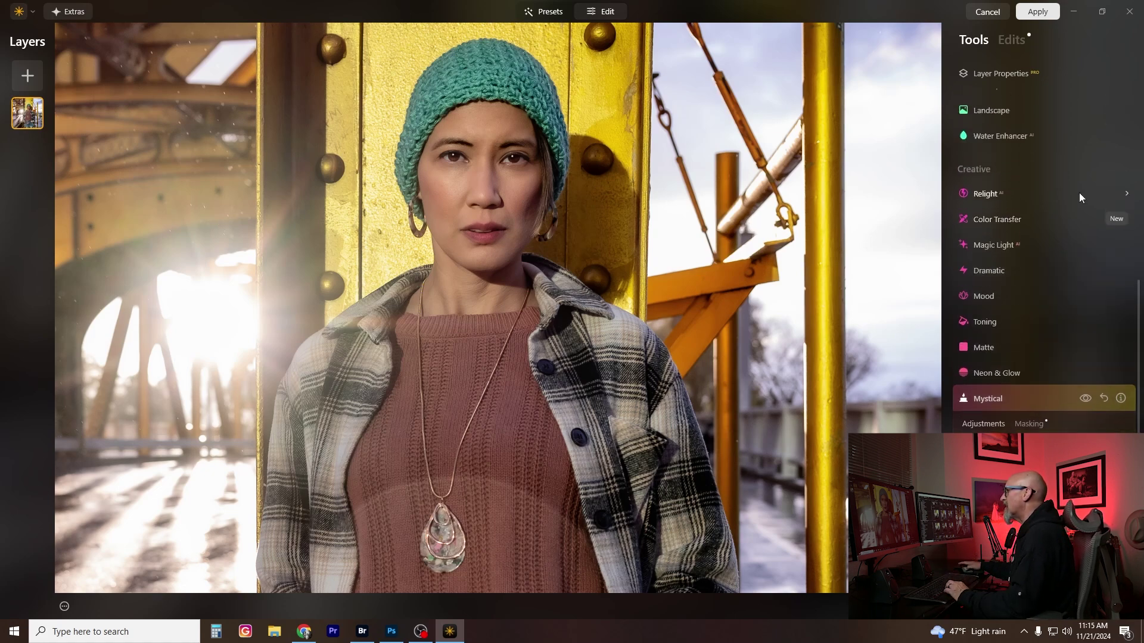
key("ctrl+0")
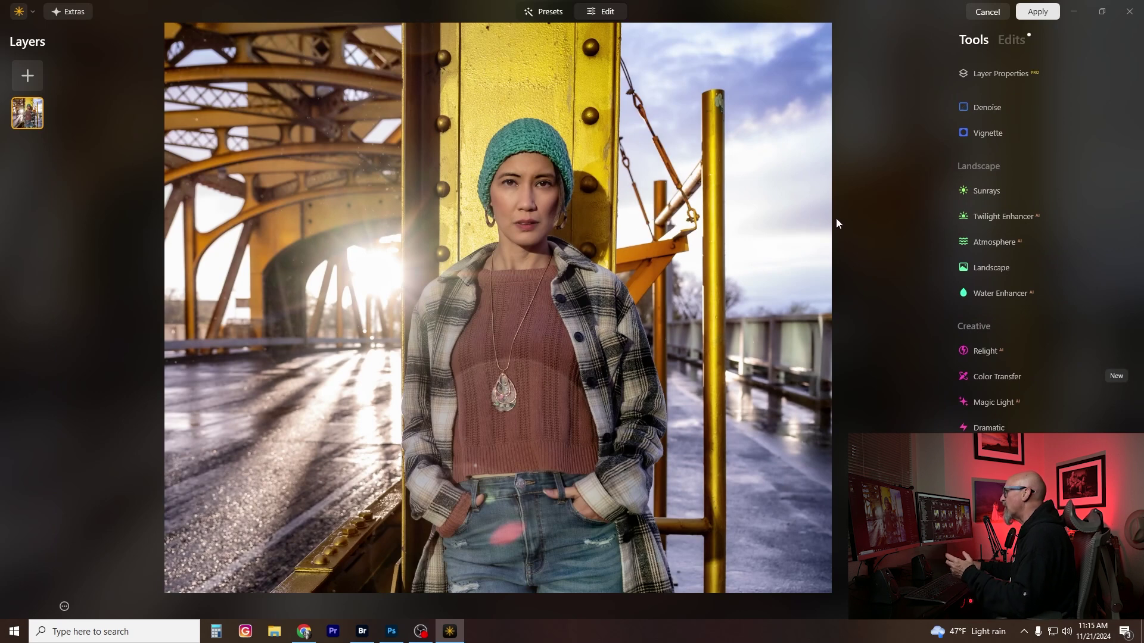
left_click(982, 352)
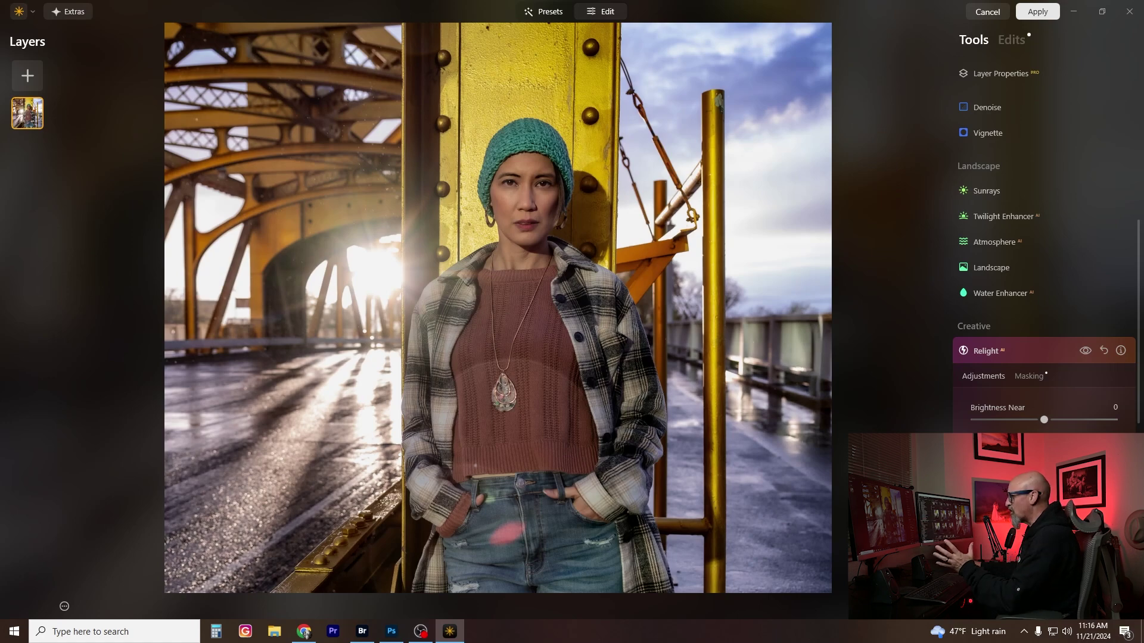
left_click_drag(1045, 420, 1068, 421)
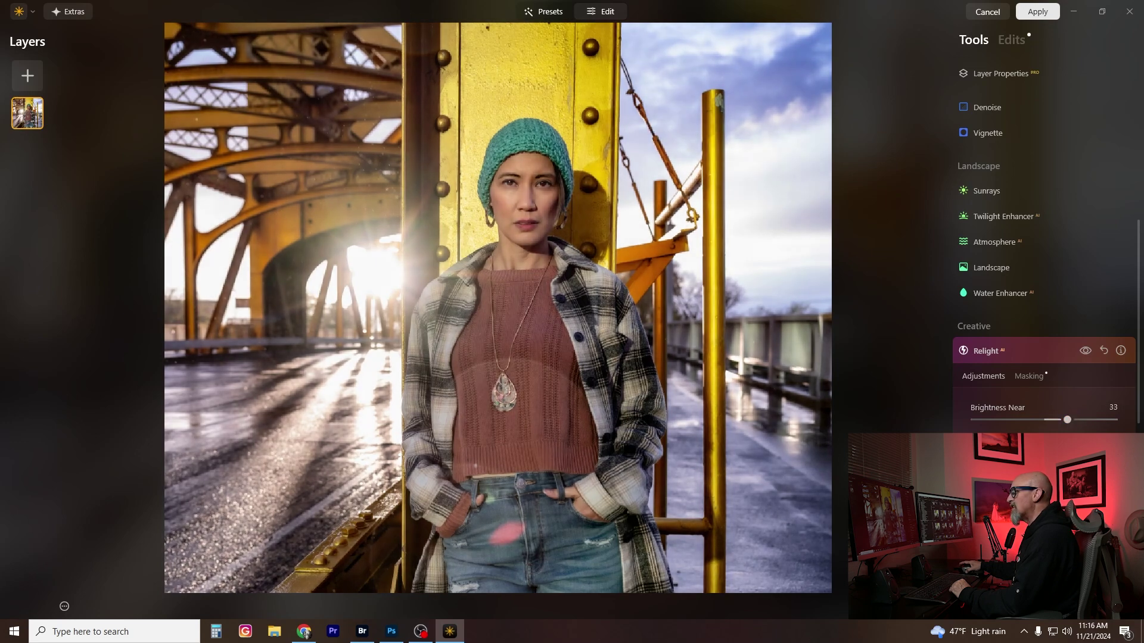
left_click_drag(1067, 420, 1068, 421)
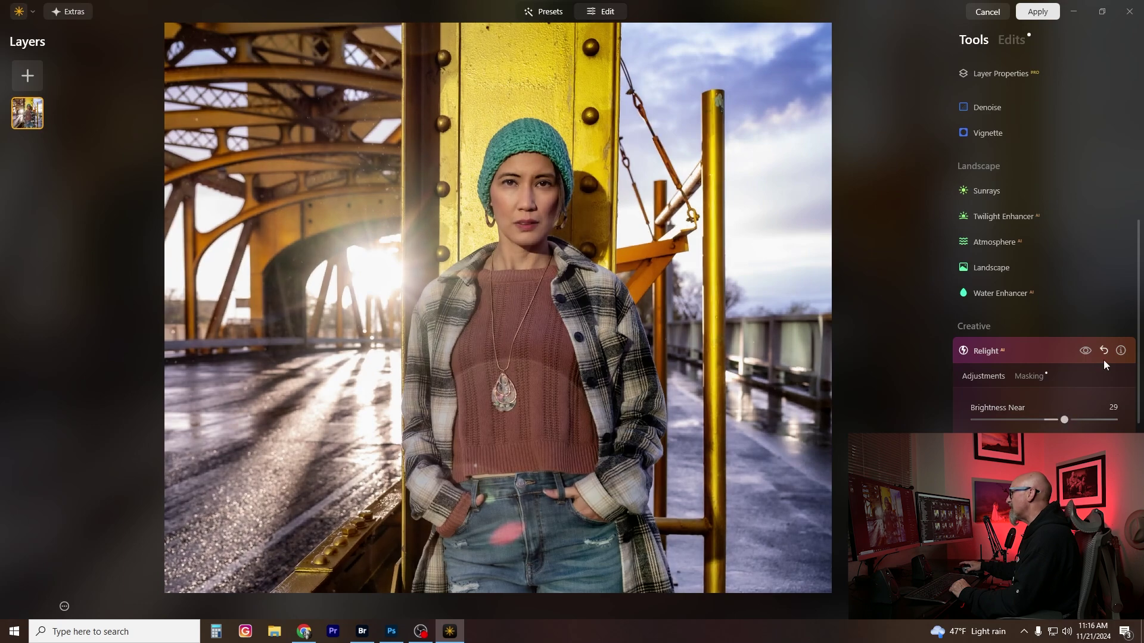
Compare the image with and without the Relight AI adjustments.
left_click(1084, 351)
left_click(1084, 351)
left_click(1084, 351)
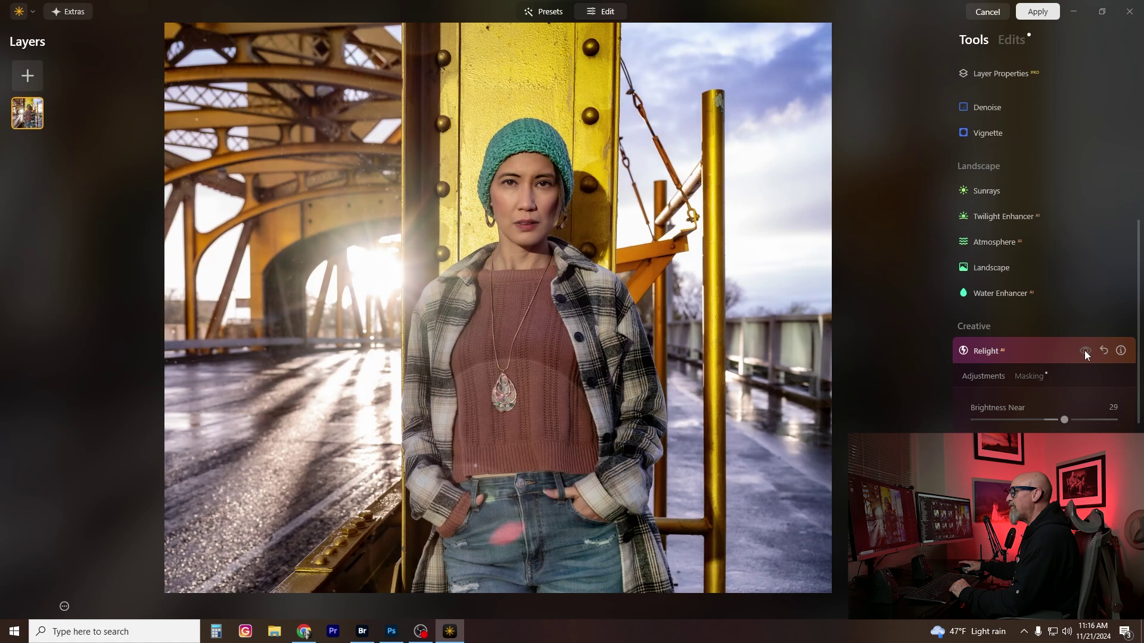
left_click(1085, 353)
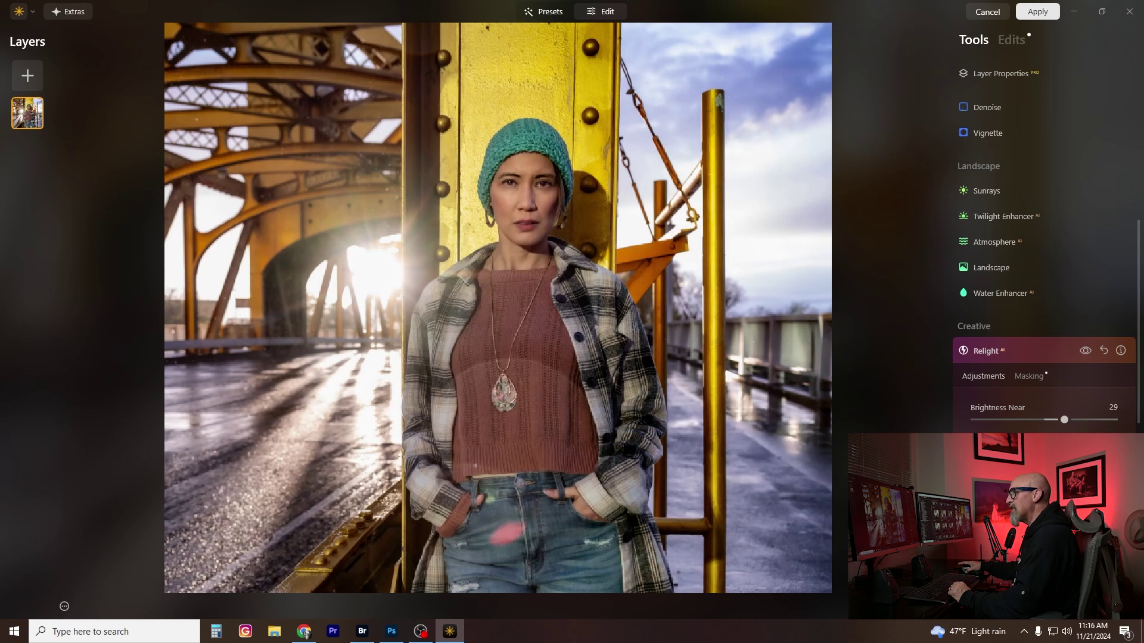
Review the Relight AI settings and the image, and apply all edits to return to the portrait in Photoshop.
scroll(1046, 267, "down", 3)
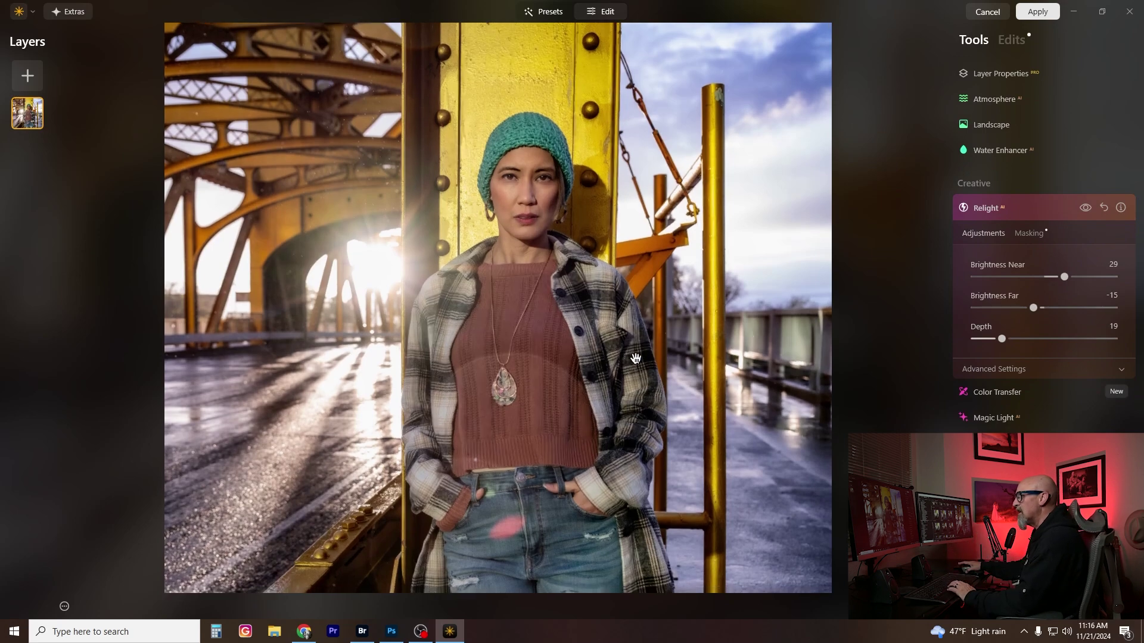
left_click_drag(665, 364, 668, 388)
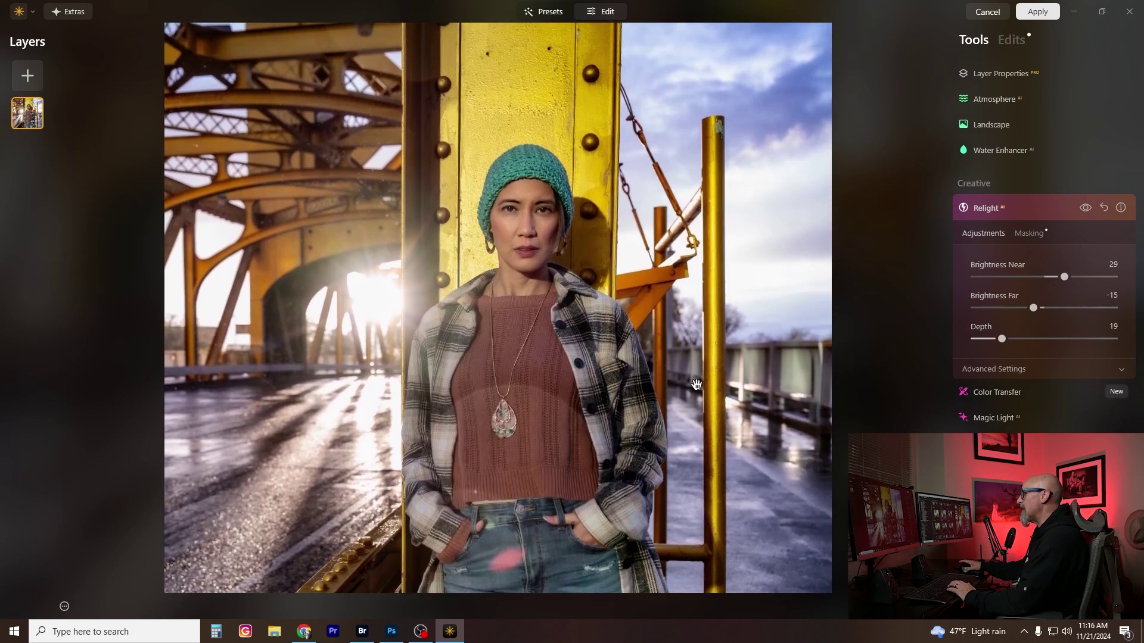
left_click(1037, 12)
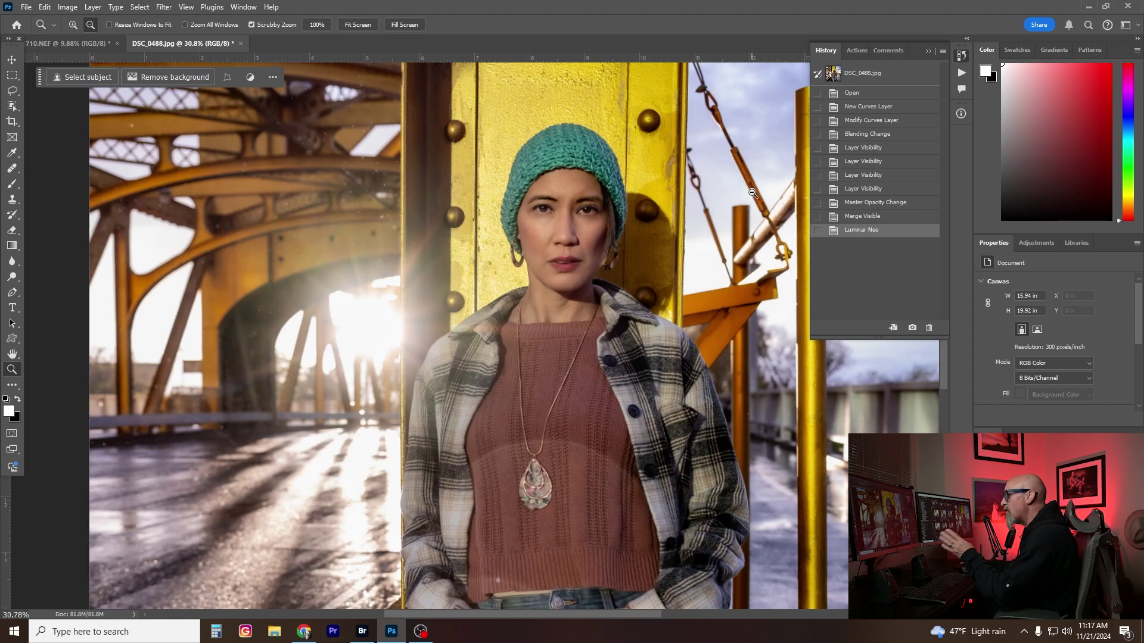
Compare the whole portrait before and after the Luminar Neo edits by switching between the Merge Visible and Luminar Neo history states.
mouse_move(558, 219)
left_mouse_down()
mouse_move(599, 220)
mouse_move(575, 225)
left_mouse_up()
left_click_drag(617, 258, 569, 257)
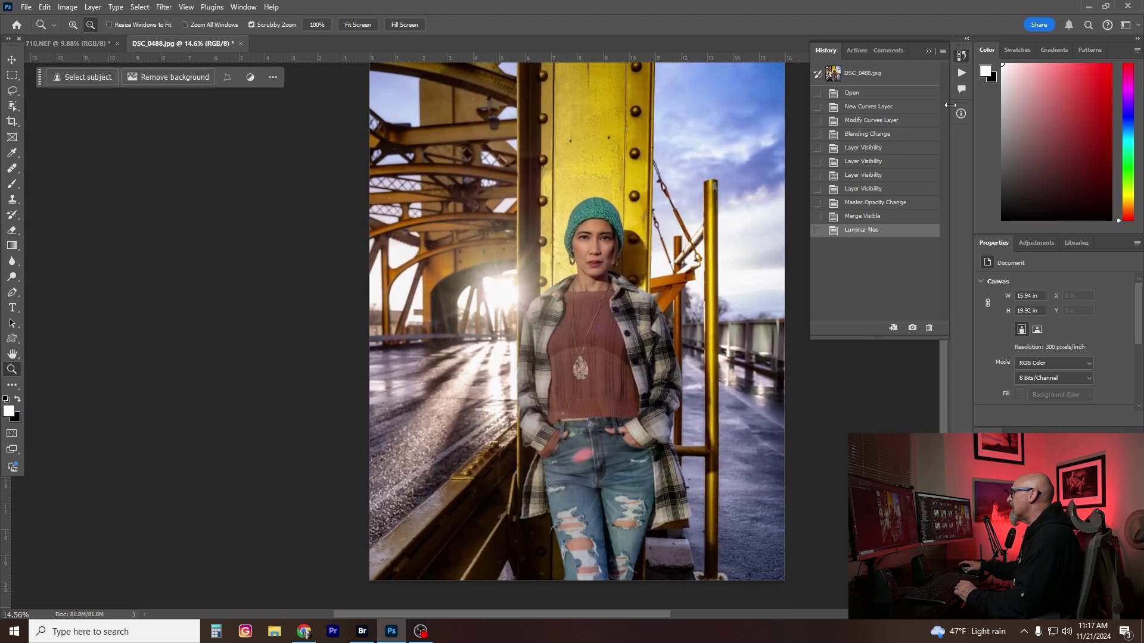
left_click(962, 73)
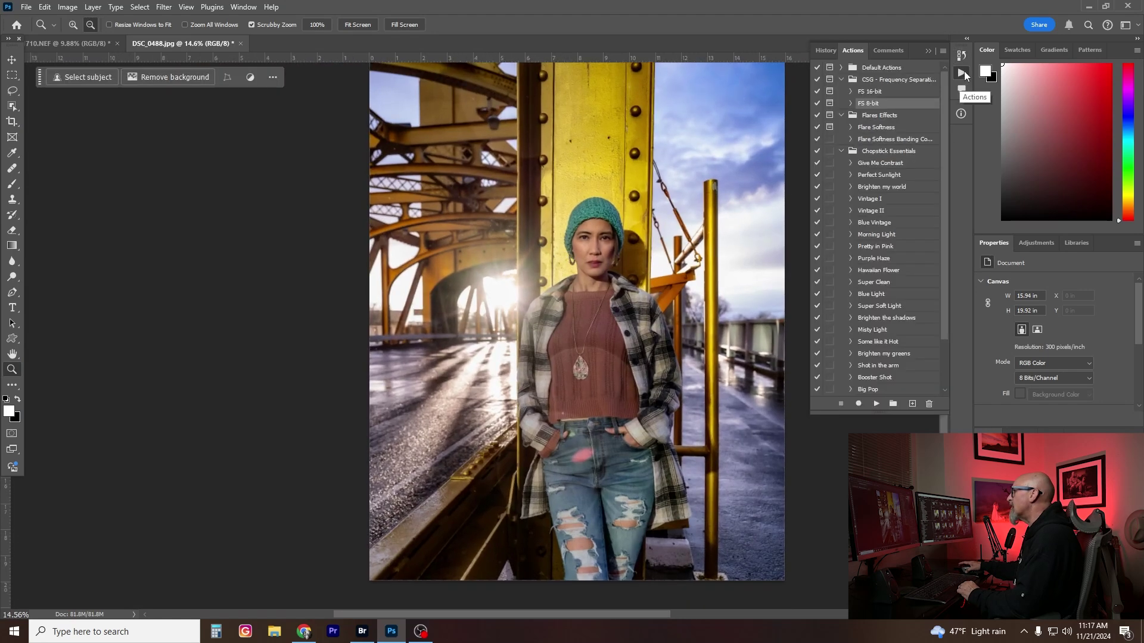
left_click(961, 60)
left_click(875, 216)
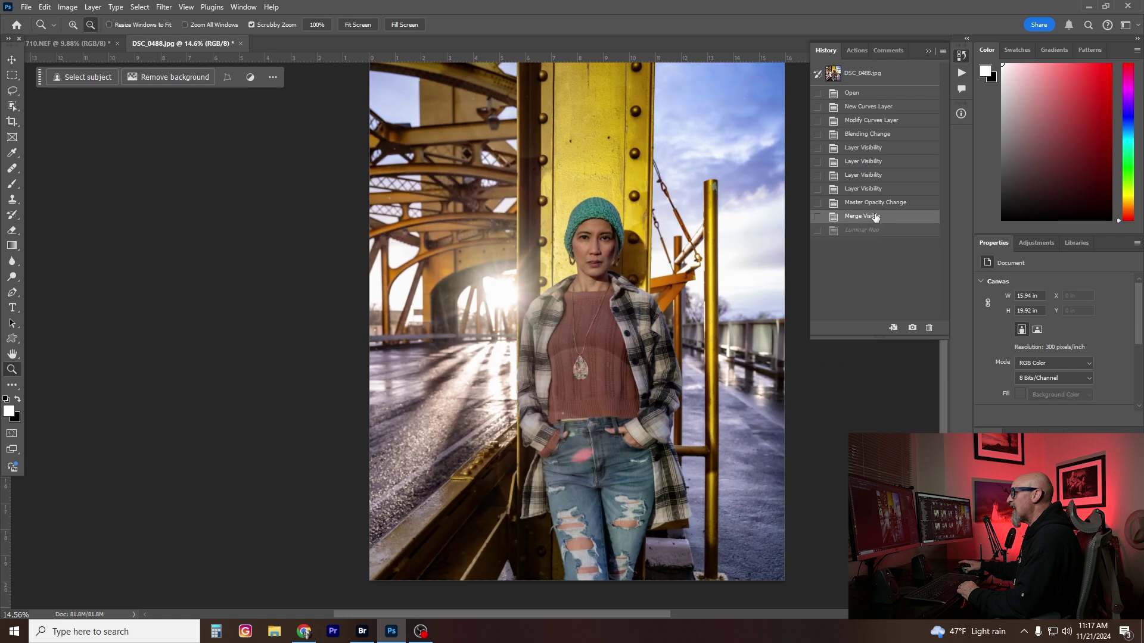
left_click(858, 230)
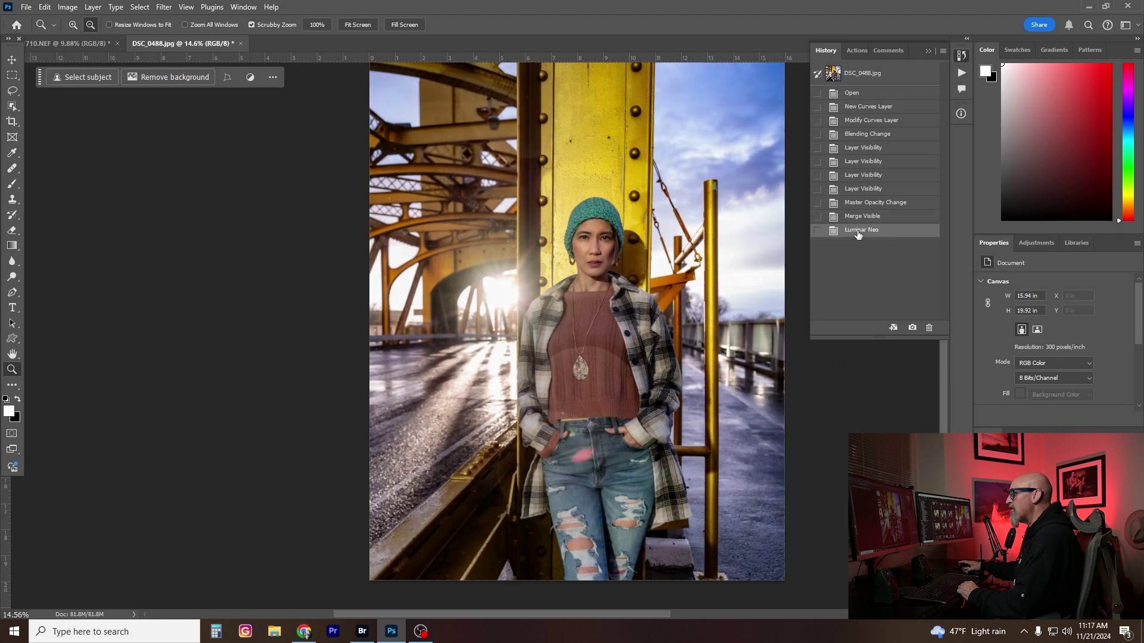
left_click(859, 218)
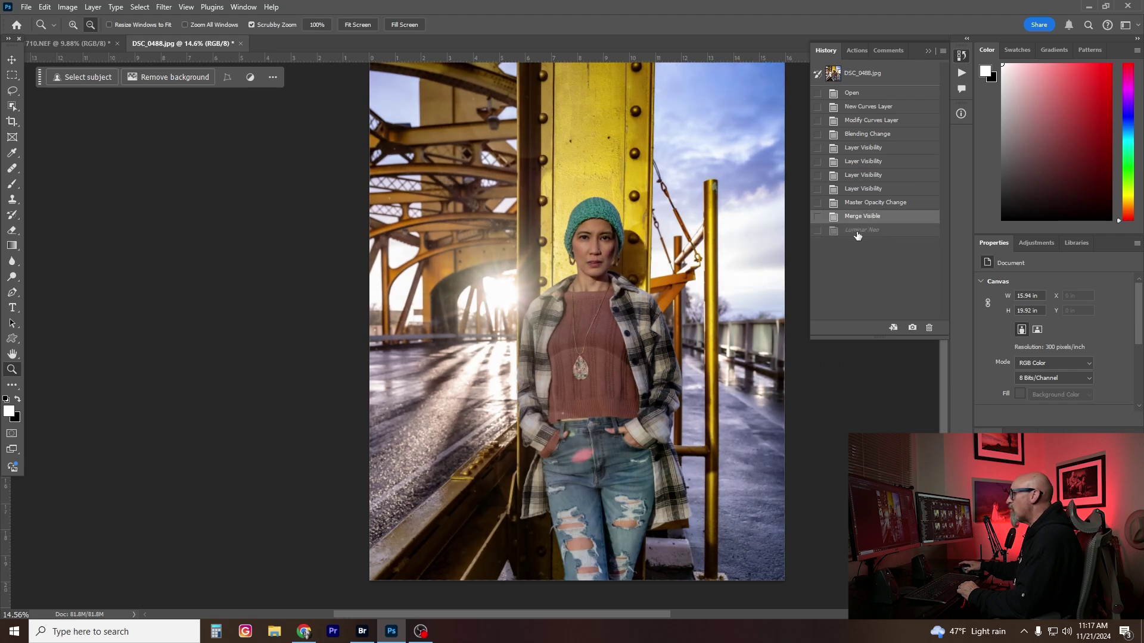
left_click(858, 233)
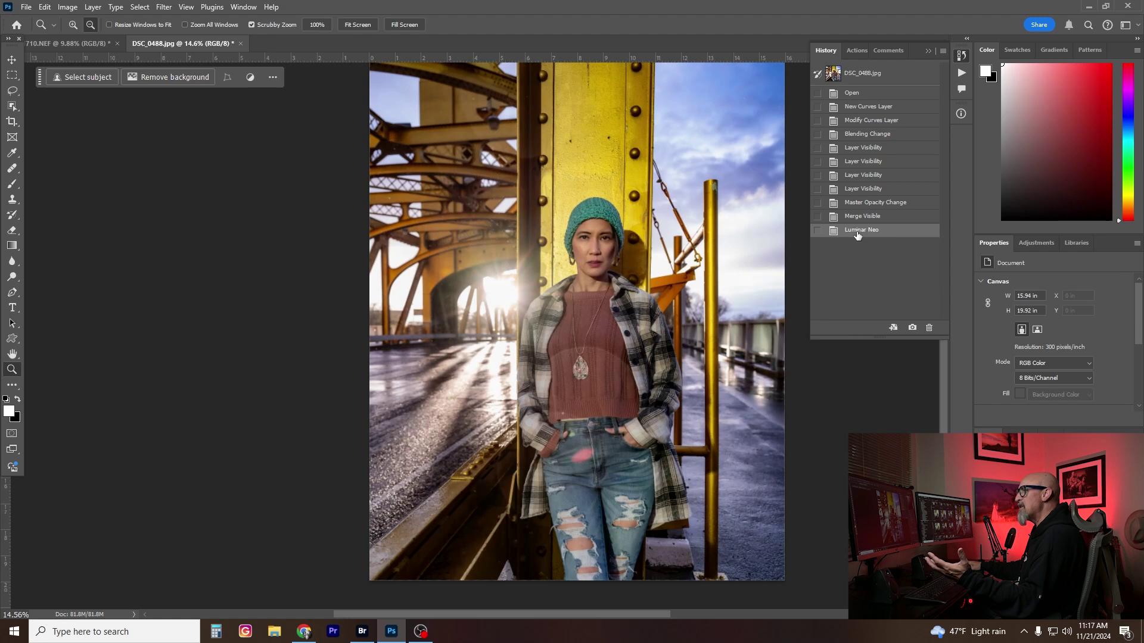
left_click(858, 218)
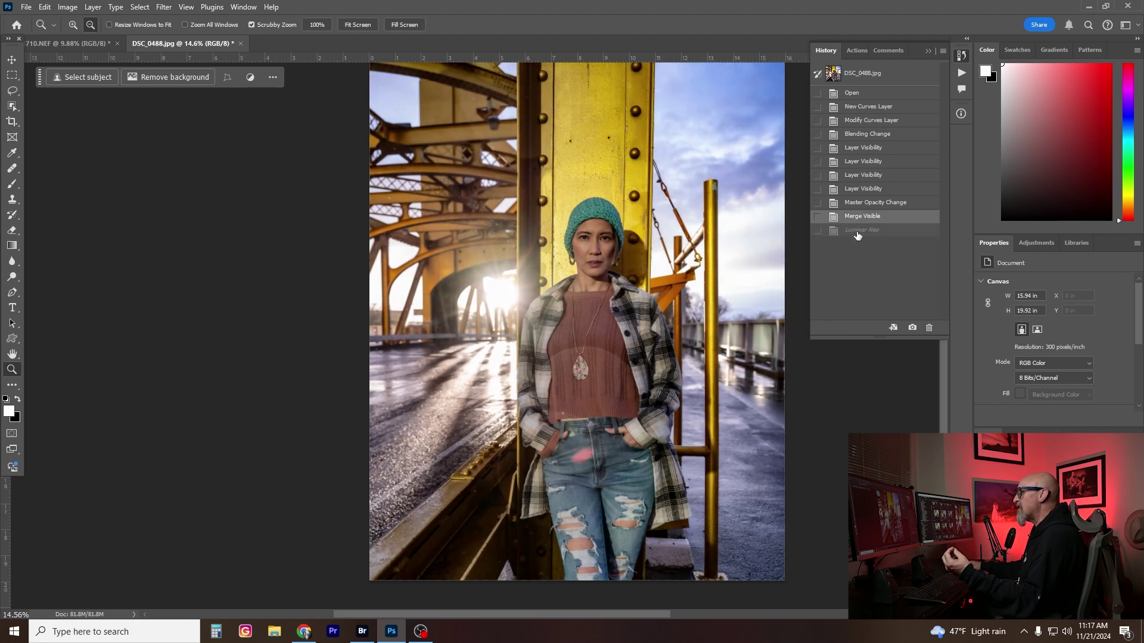
left_click(858, 232)
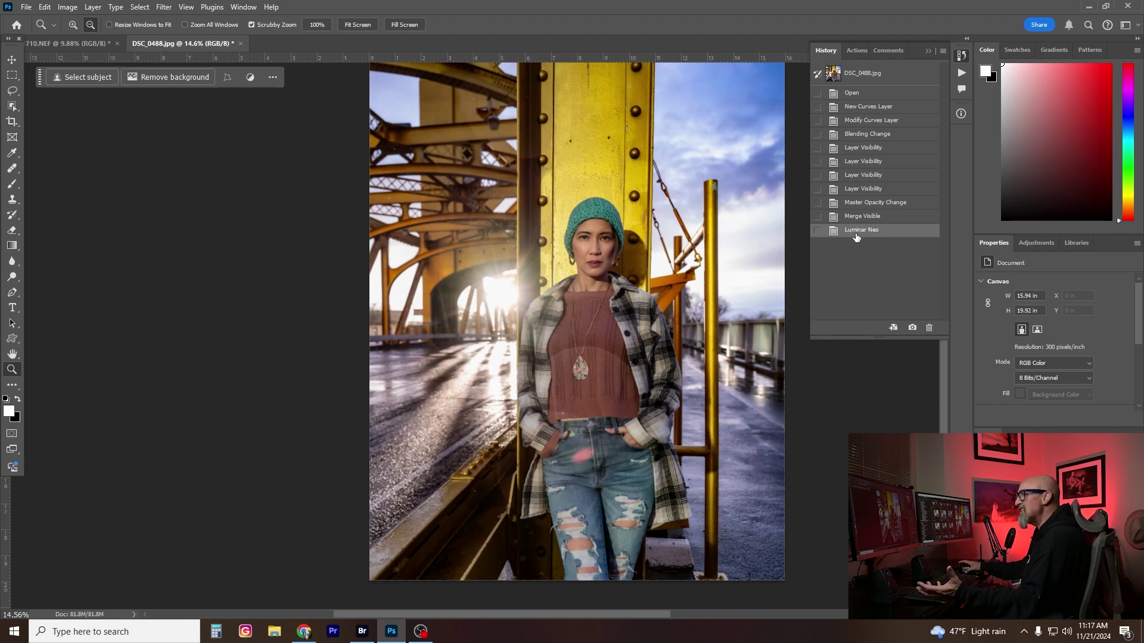
Switch to the NEF photo of the woman on the old cars and open it for editing in the Luminar Neo plug-in.
left_click(91, 43)
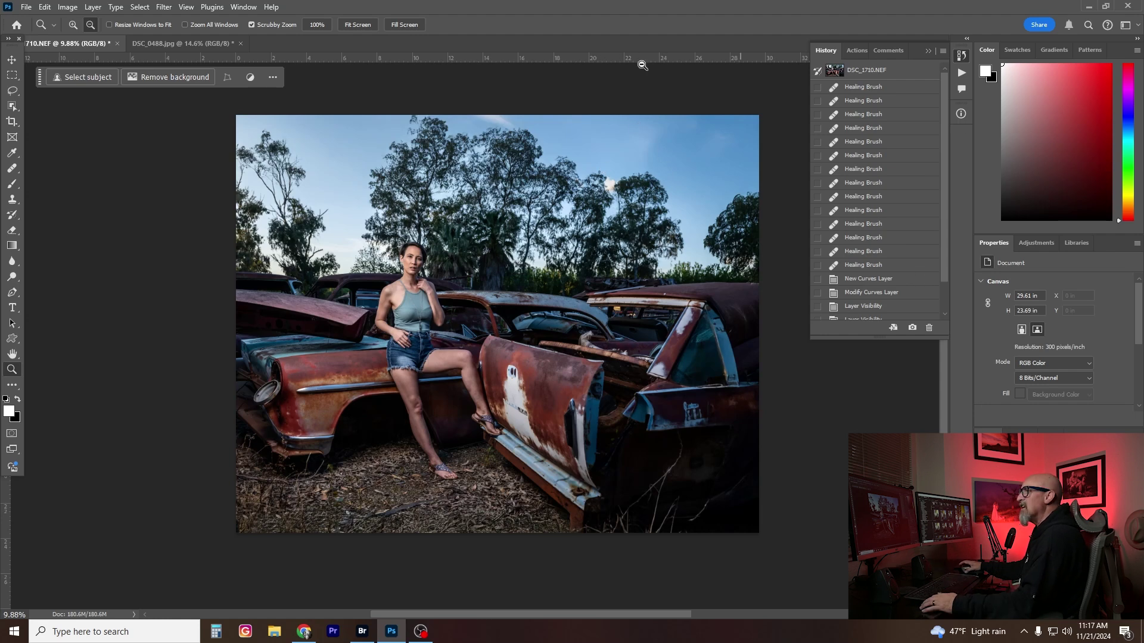
left_click(162, 7)
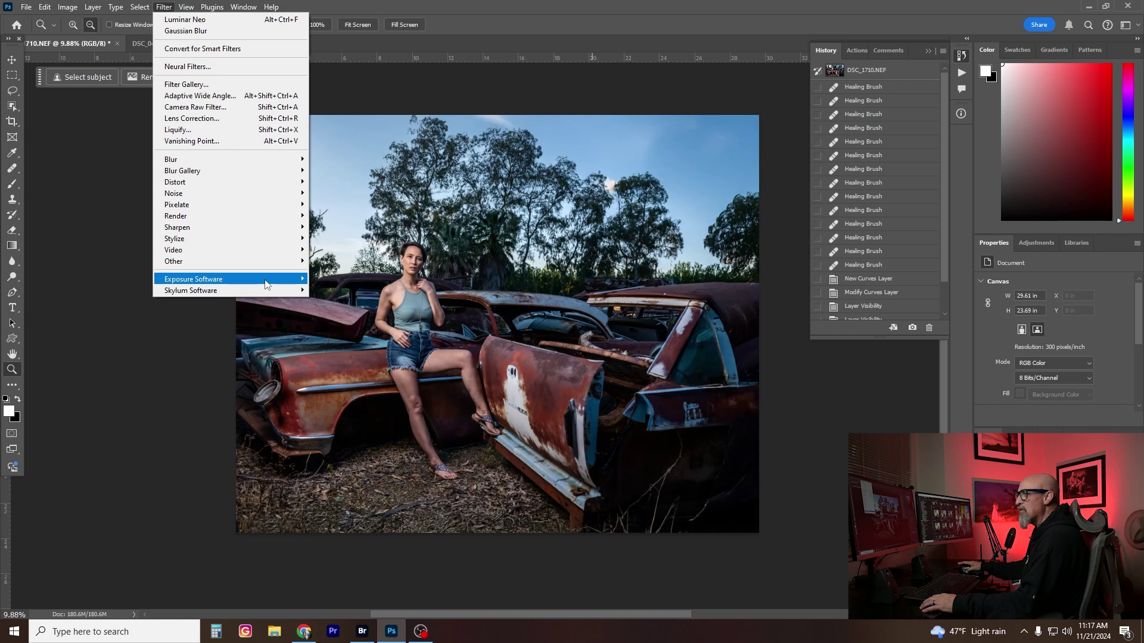
mouse_move(266, 284)
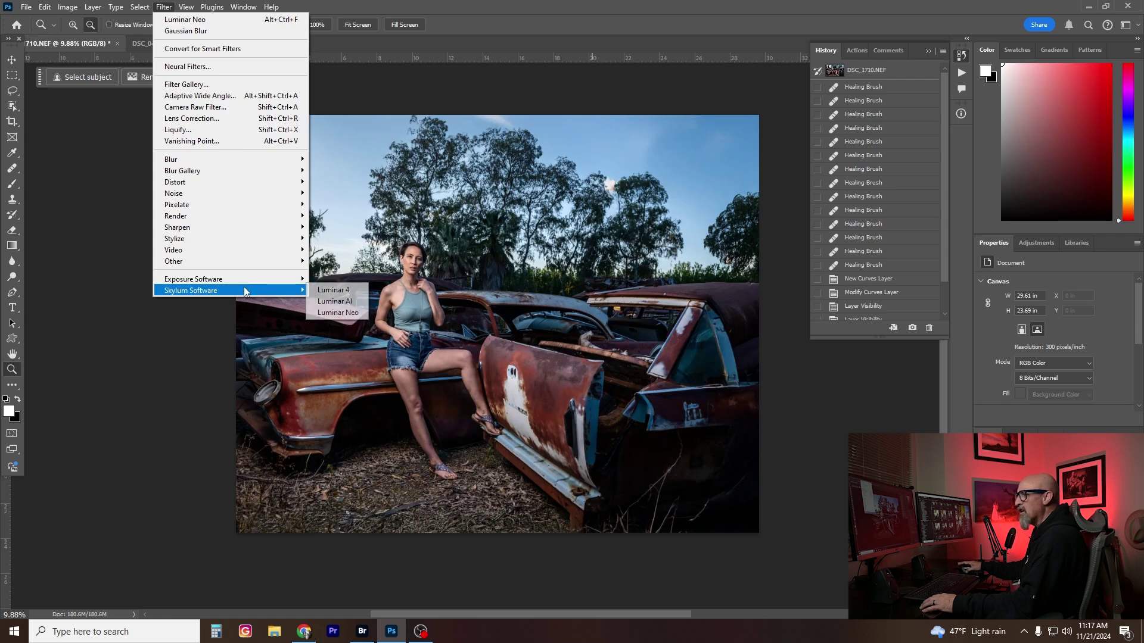
left_click(325, 313)
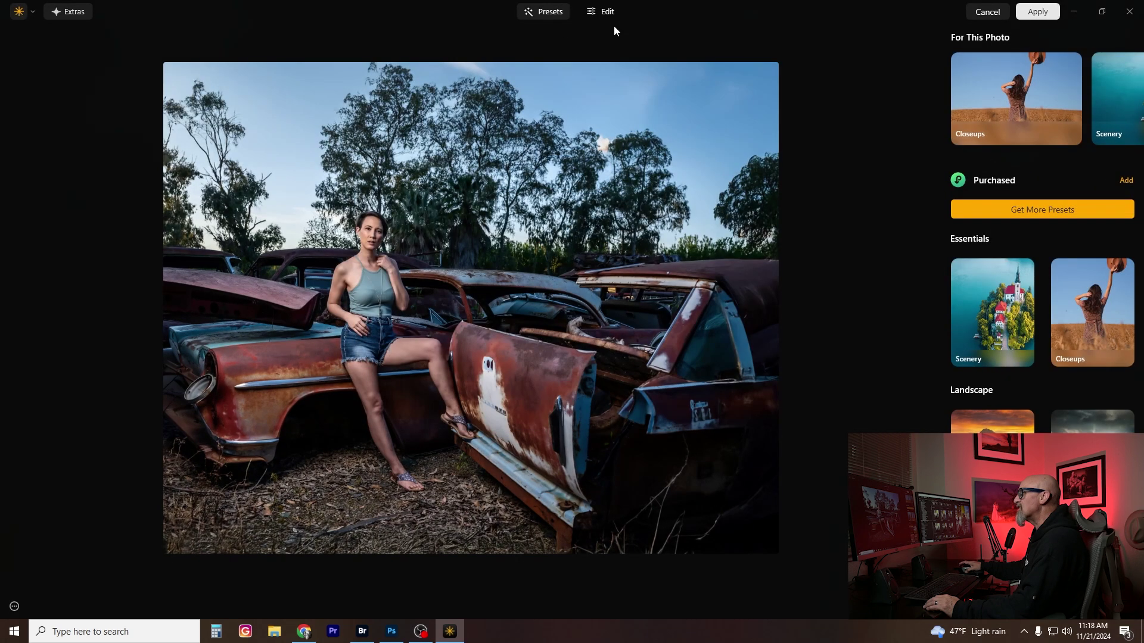
left_click(607, 16)
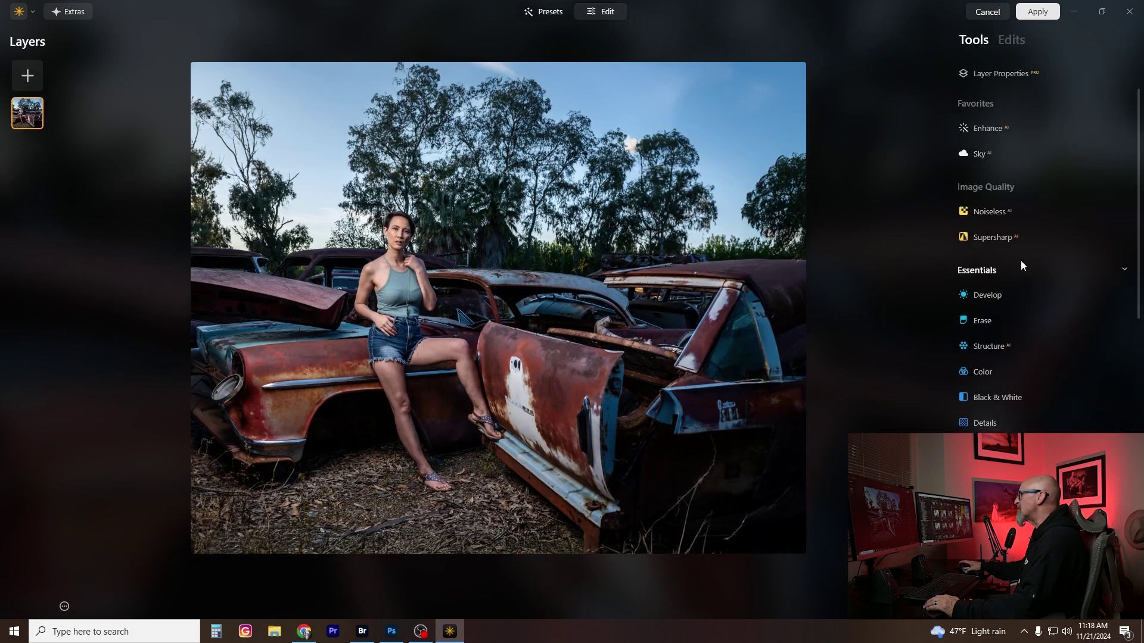
Open Sky AI, try the Blue Sky 3 sky, and replace the sky with Starry Night 2.
left_click(978, 155)
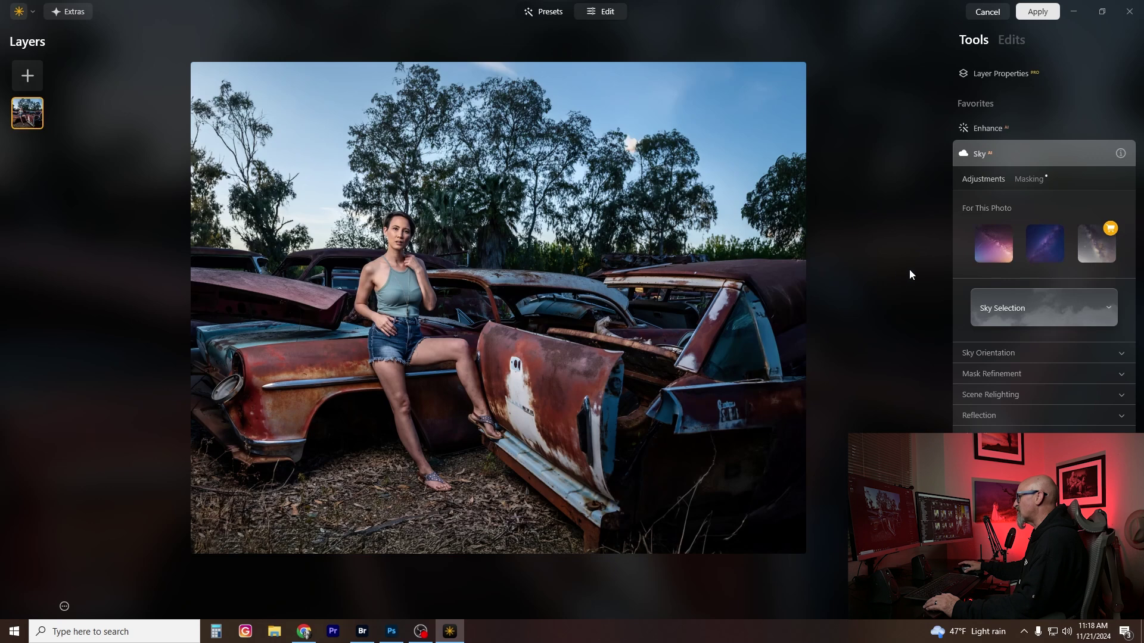
left_click(1006, 297)
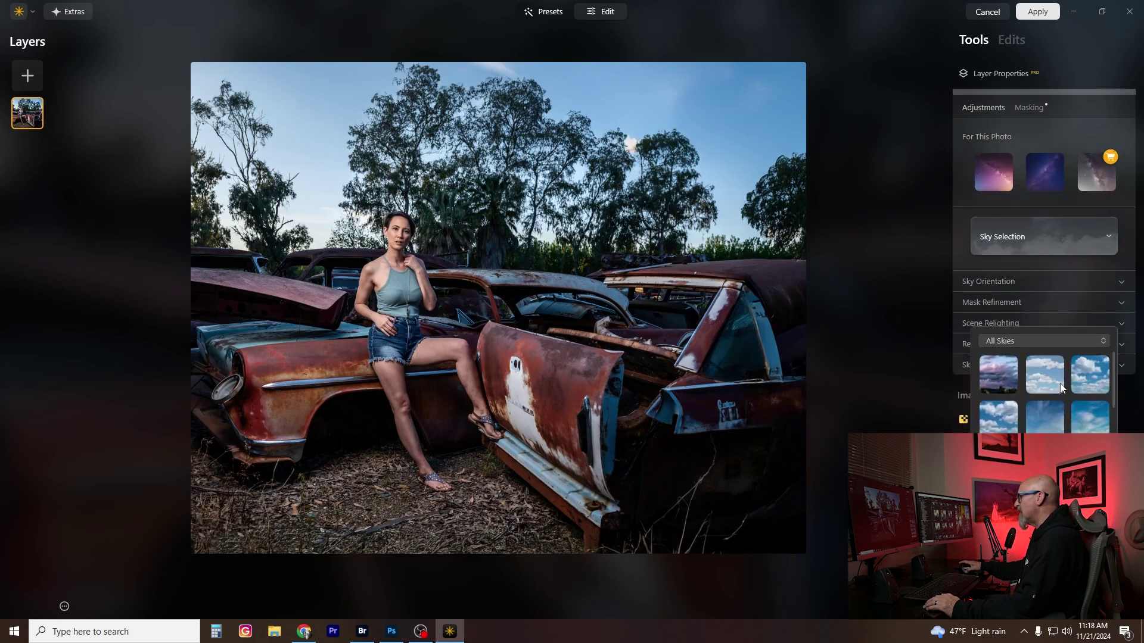
left_click(1002, 417)
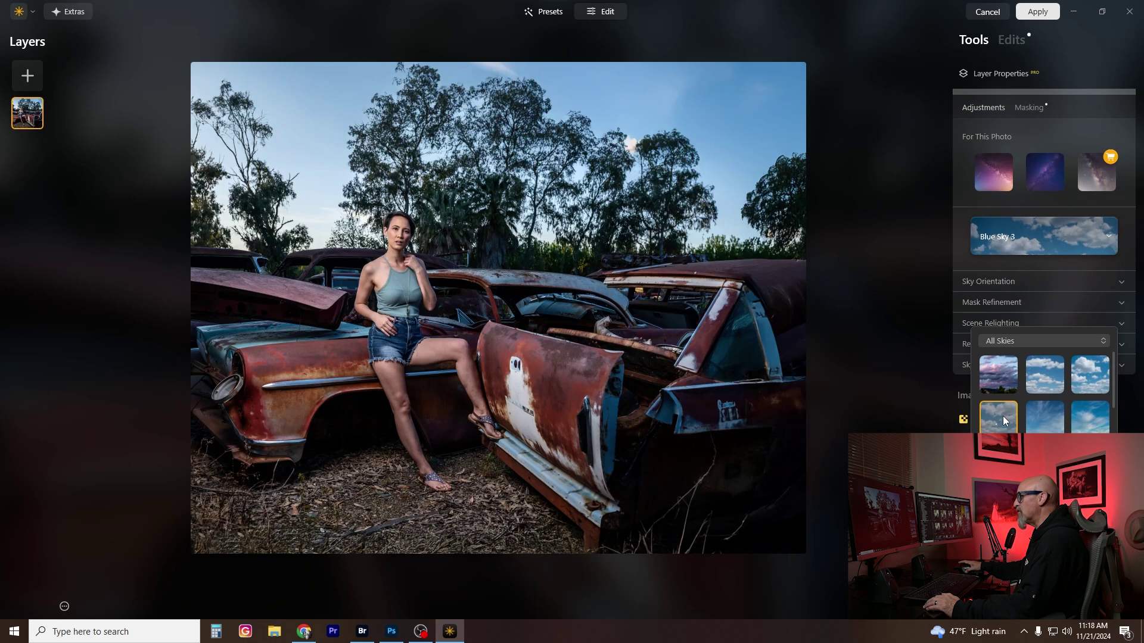
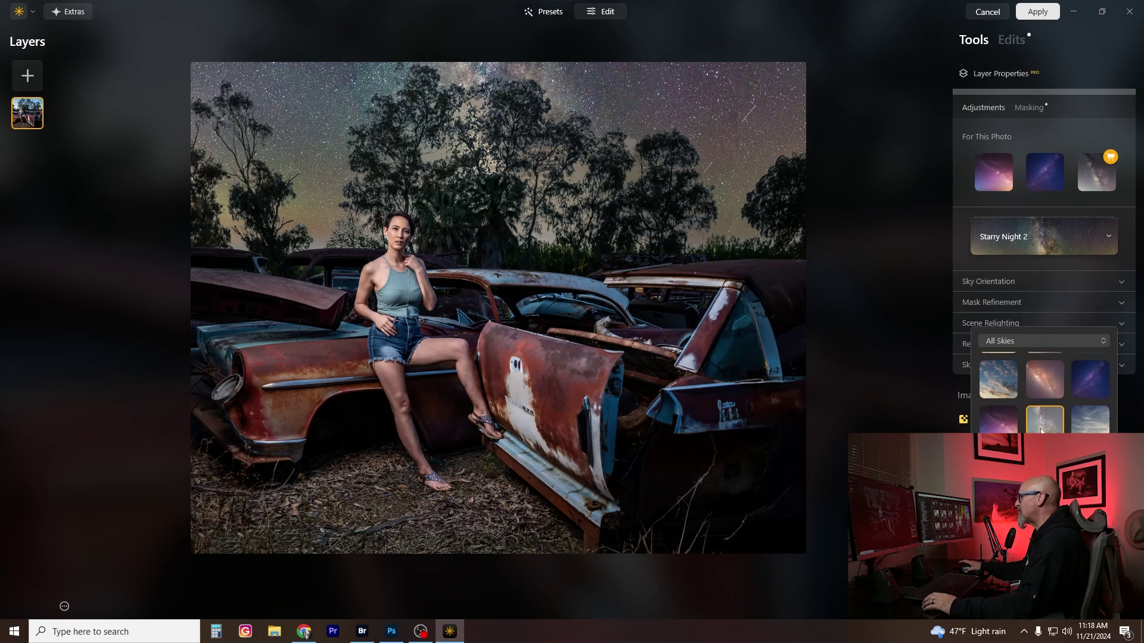
left_click(1065, 311)
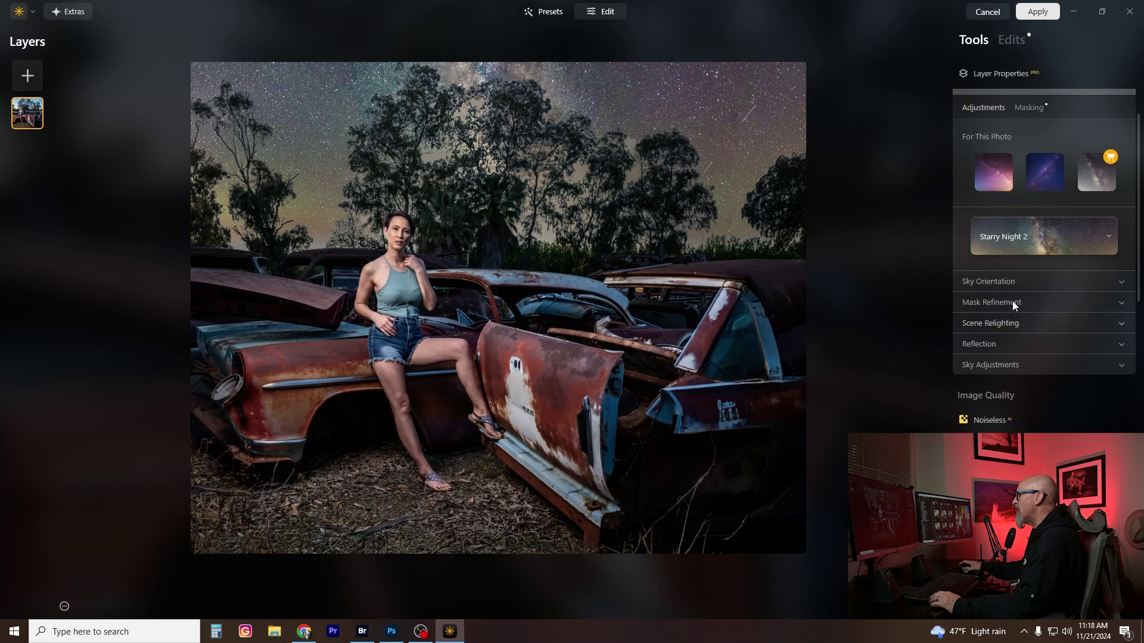
Adjust the Sky Orientation to a Horizon Position of -3 and a Vertical Position of -14.
left_click(1013, 281)
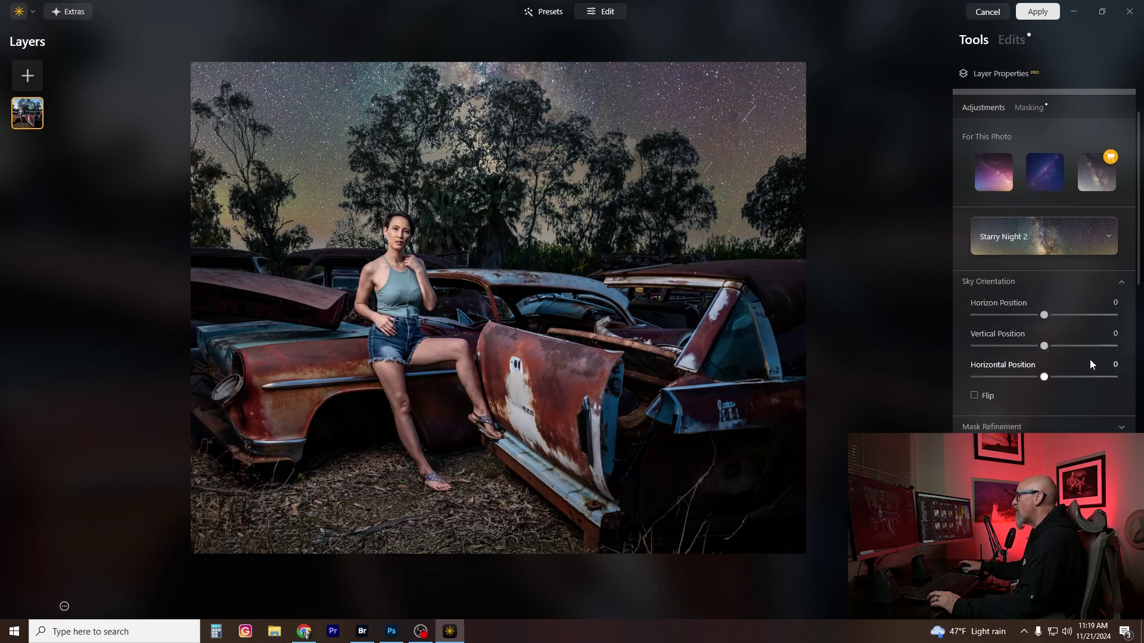
left_click_drag(1043, 345, 1044, 320)
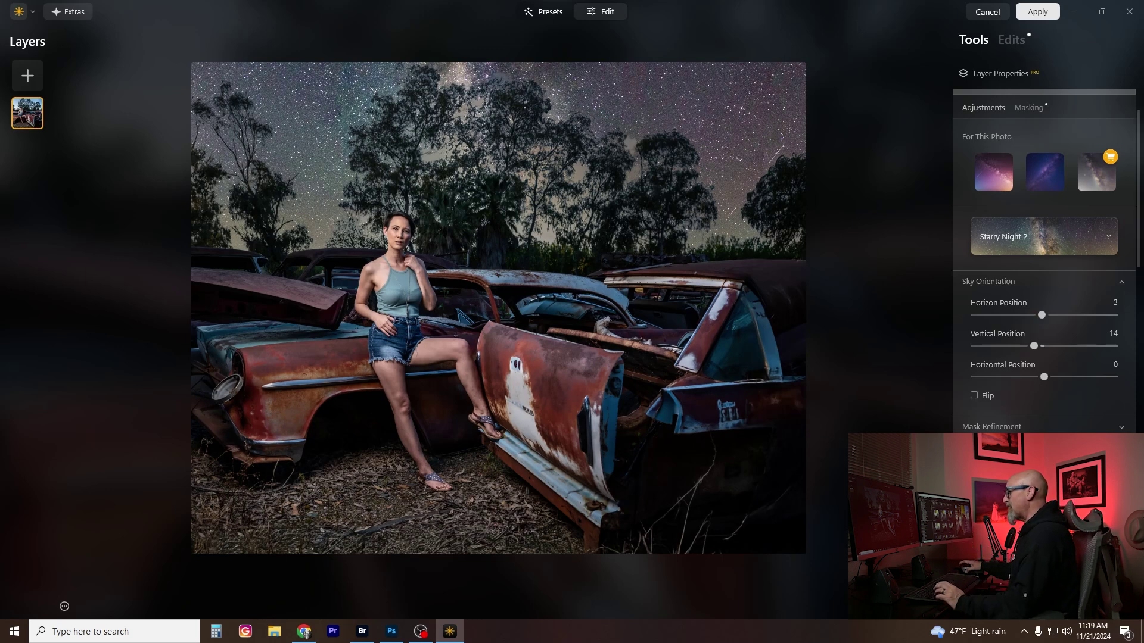
Change the replacement sky to Blue Sky 3 and open the Mask Refinement settings.
scroll(1044, 256, "down", 2)
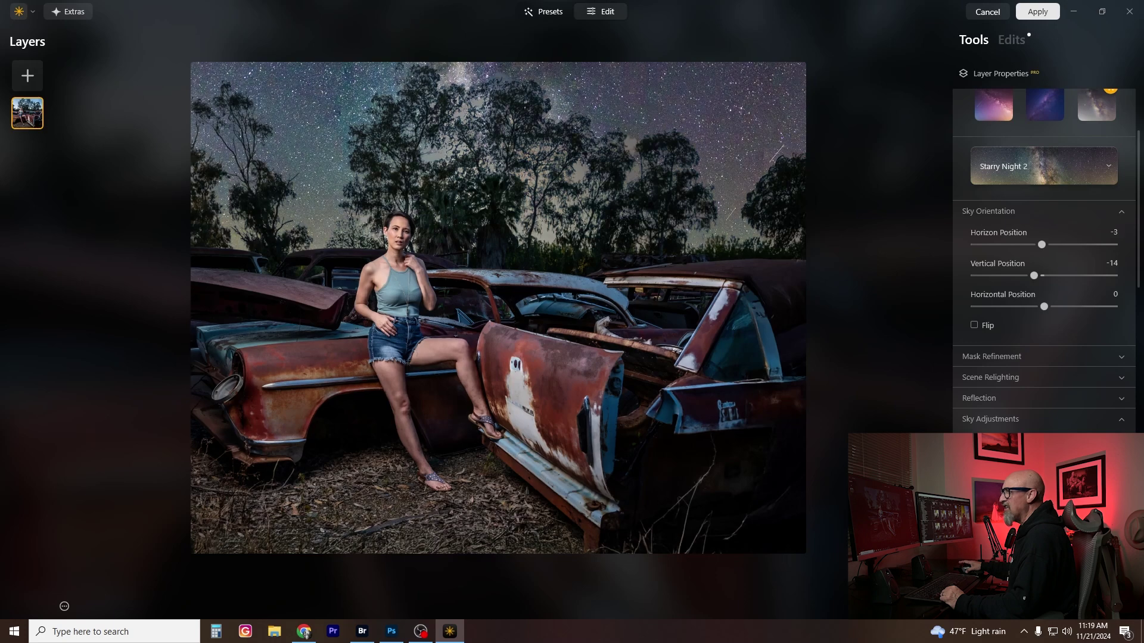
left_click(1035, 166)
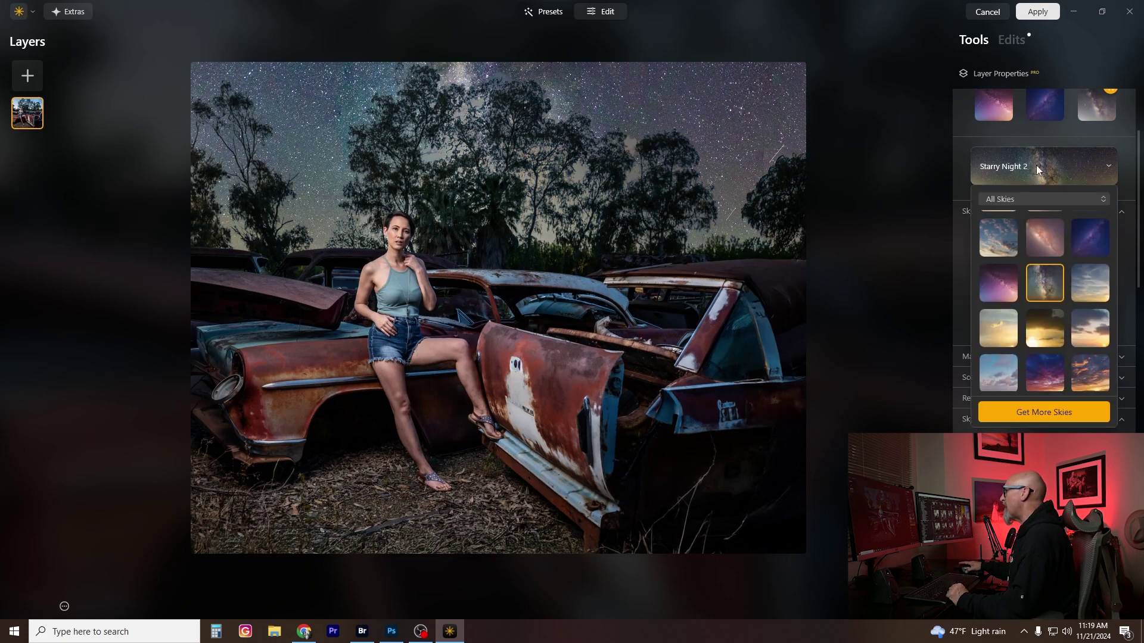
left_click(991, 282)
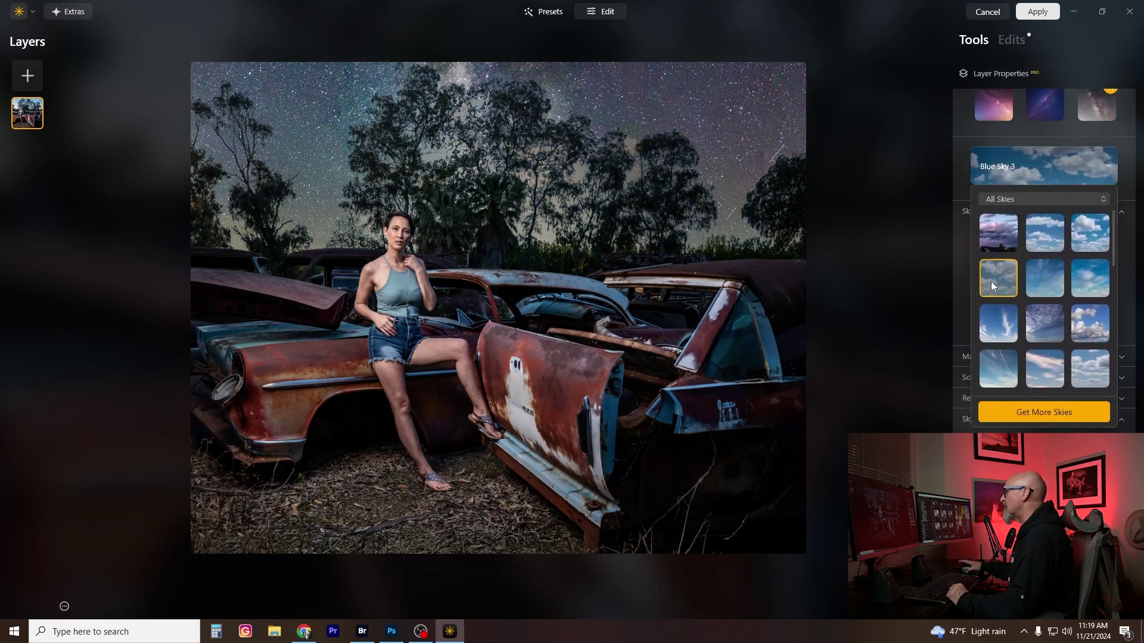
left_click(1039, 169)
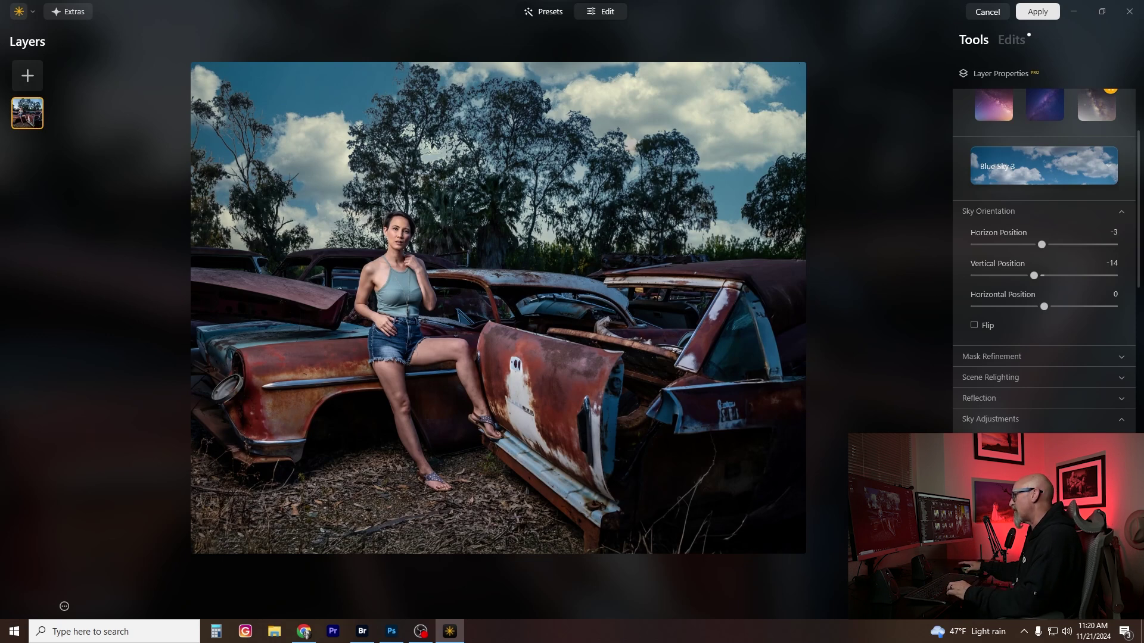
left_click(1026, 357)
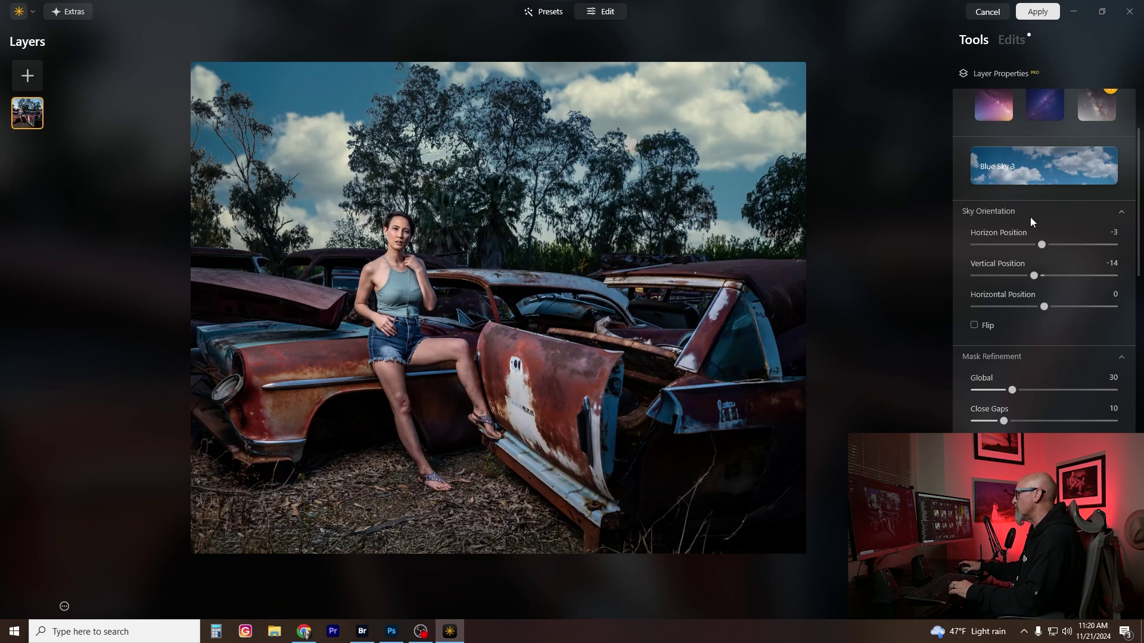
Bring out texture in the photo with Structure AI, setting Amount to 48 and Boost to 24.
left_click_drag(1139, 271, 1129, 434)
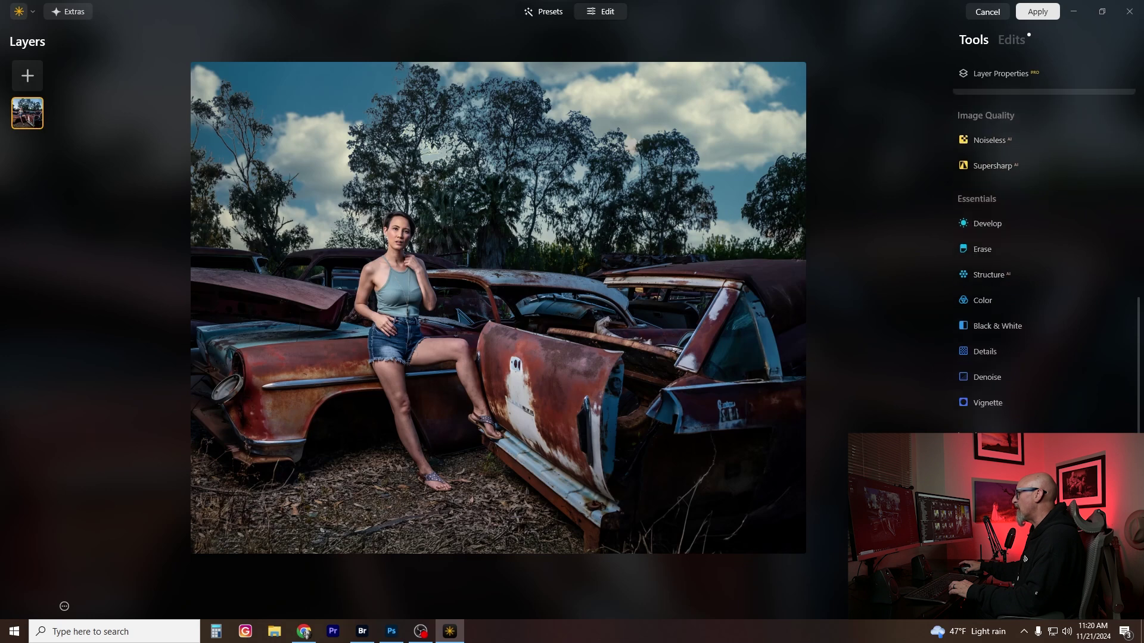
left_click(986, 264)
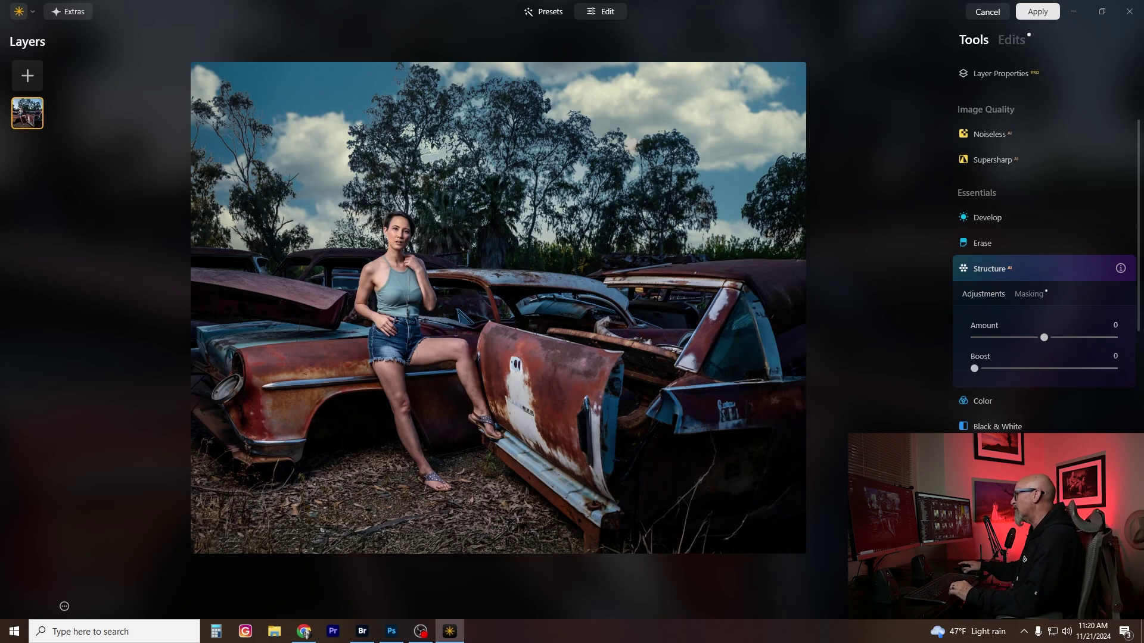
left_click_drag(1043, 337, 1077, 337)
left_click_drag(976, 368, 1008, 368)
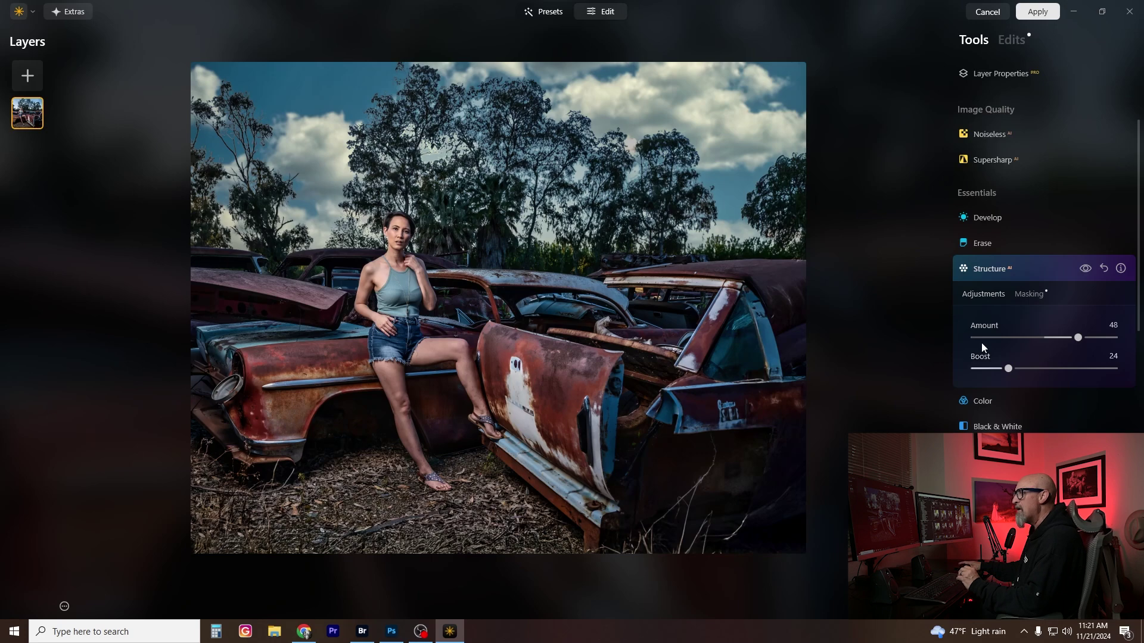
Compare the enlarged photo with and without the Structure AI adjustment, and apply the edits back to Photoshop.
left_click(488, 268)
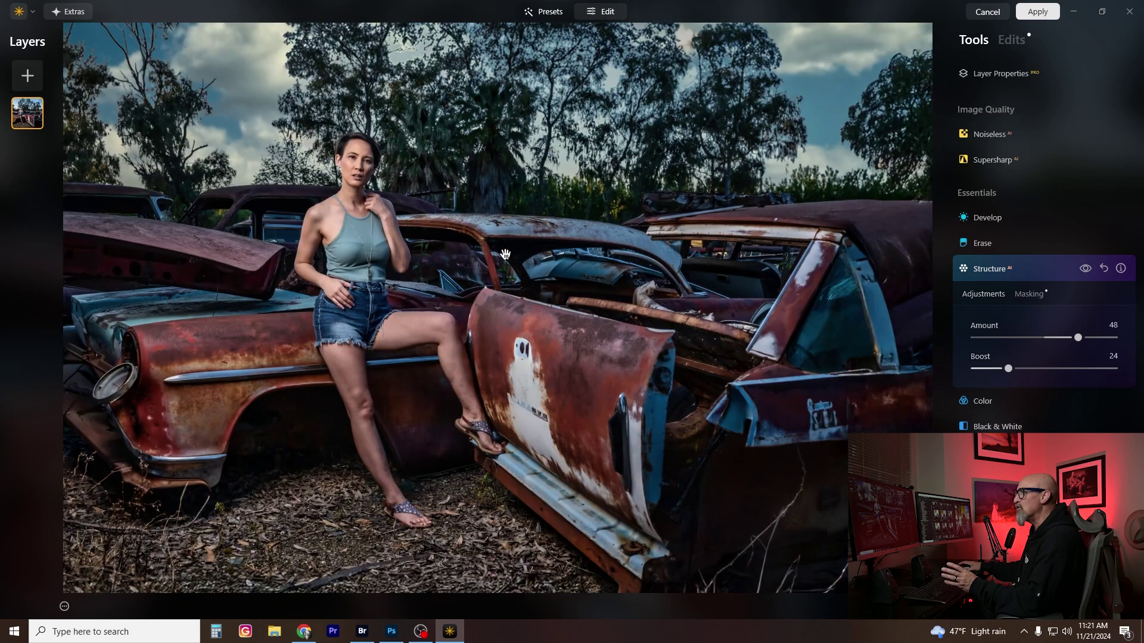
left_click(1079, 270)
left_click(1079, 270)
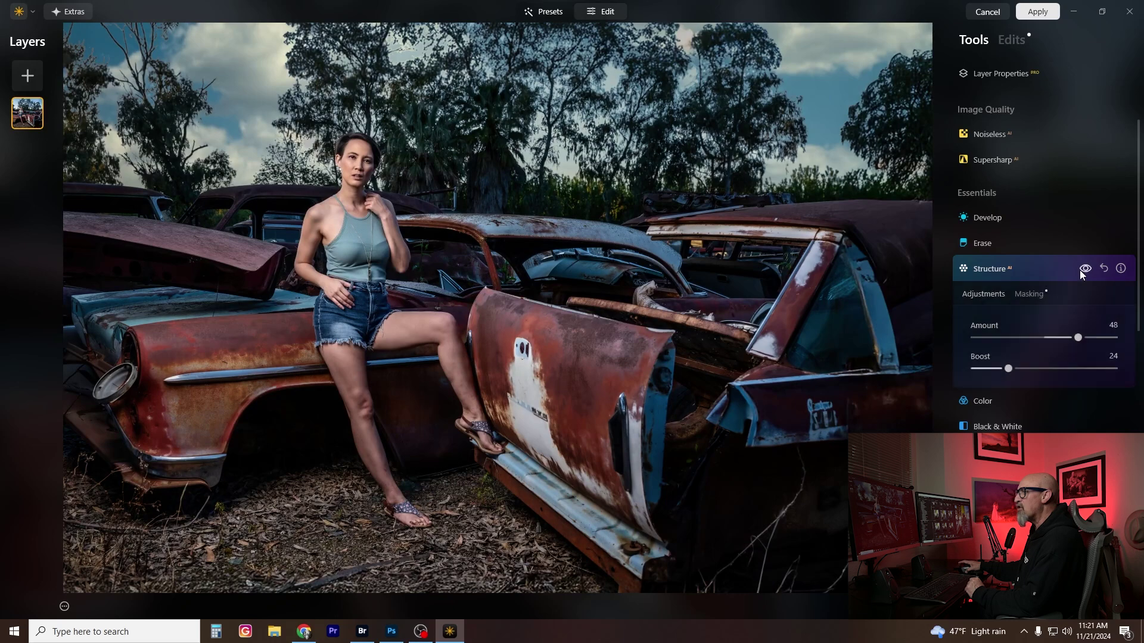
left_click(1079, 269)
left_click(1079, 269)
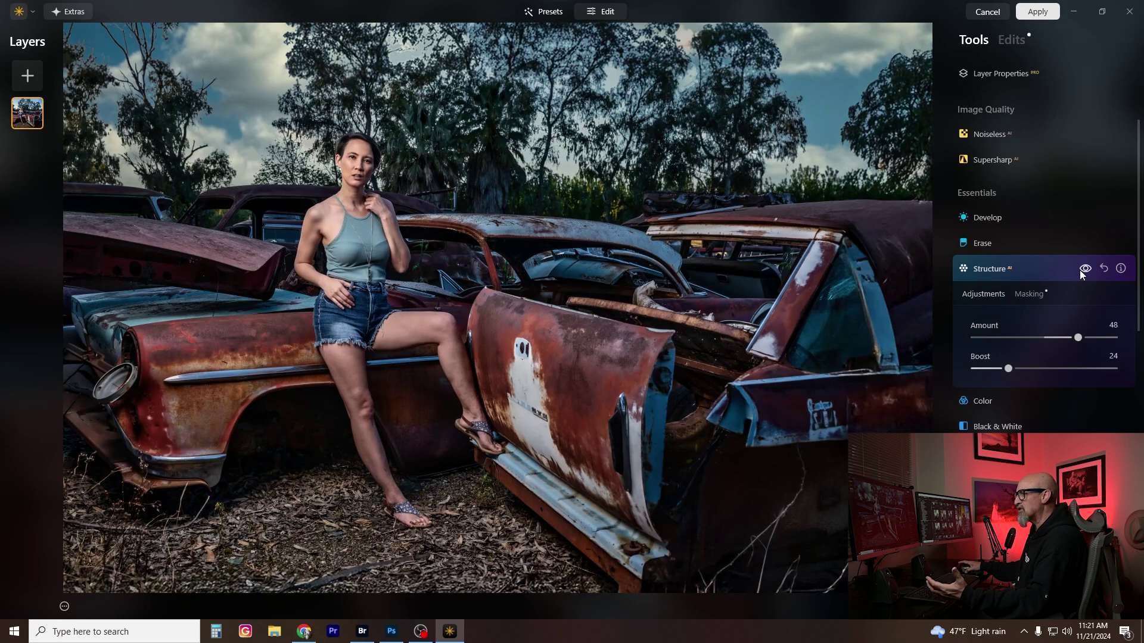
left_click(1036, 14)
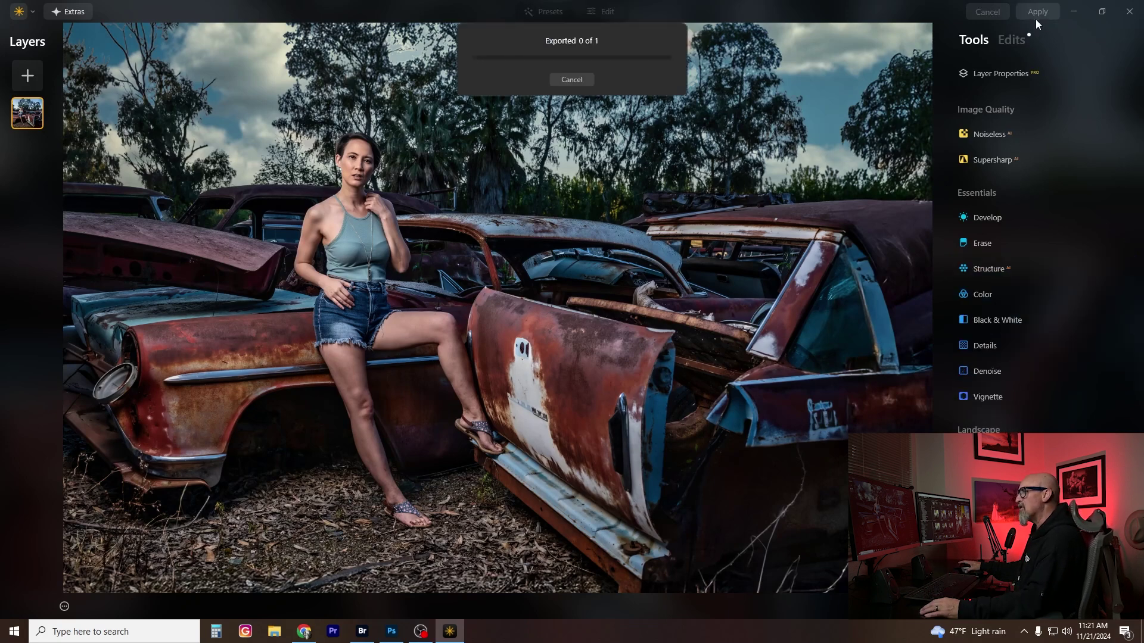